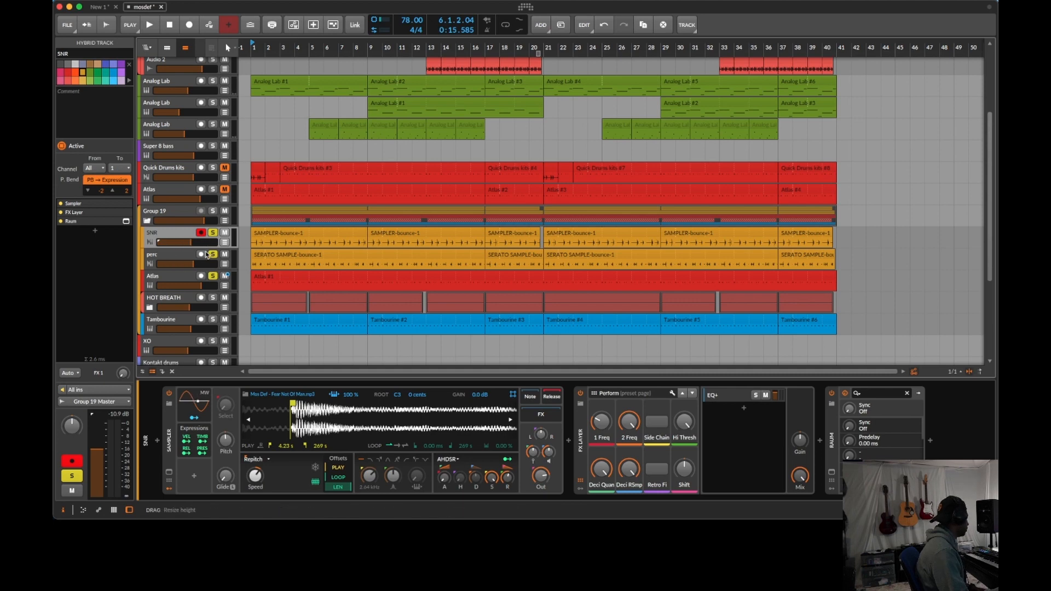
Step: Select the SNR track and play it soloed from the start of the arrangement
click(189, 259)
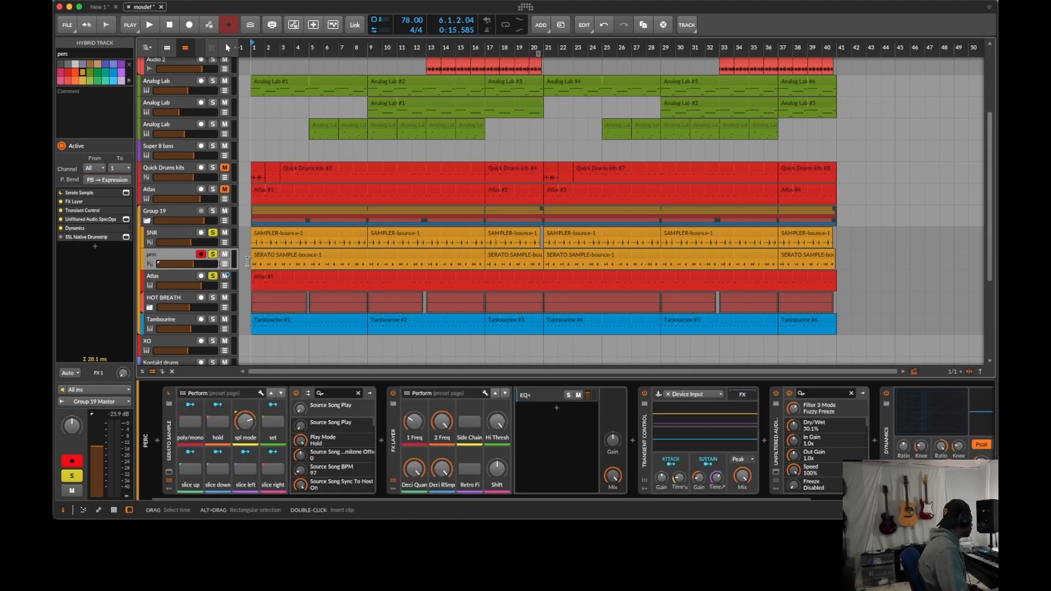
click(159, 236)
click(212, 233)
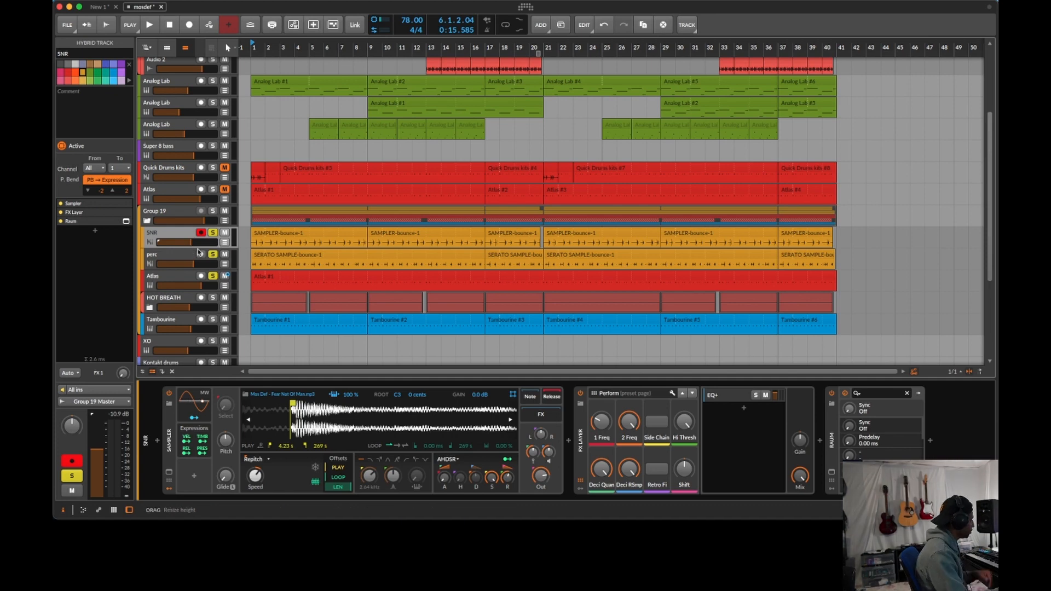
key(space)
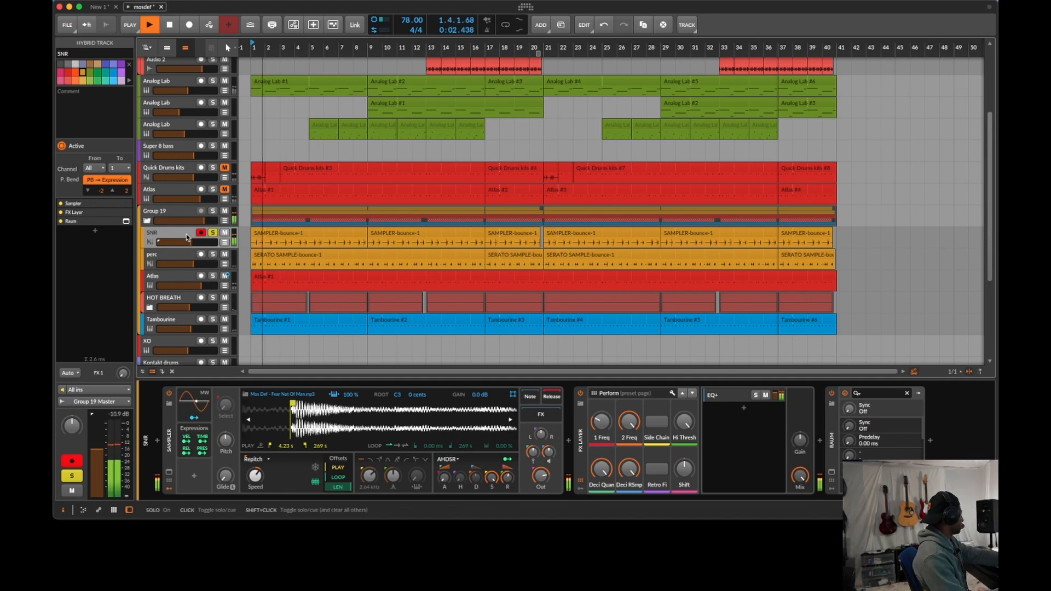
key(space)
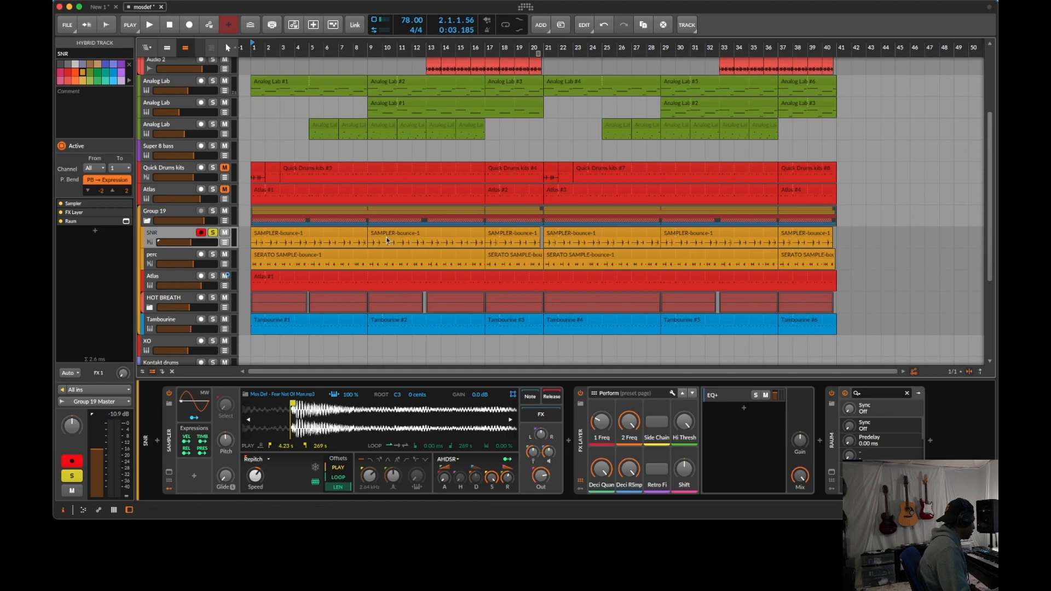
Step: Select the first SNR clip and open the SNR track's Raum reverb to examine its settings, closing it when done
click(346, 232)
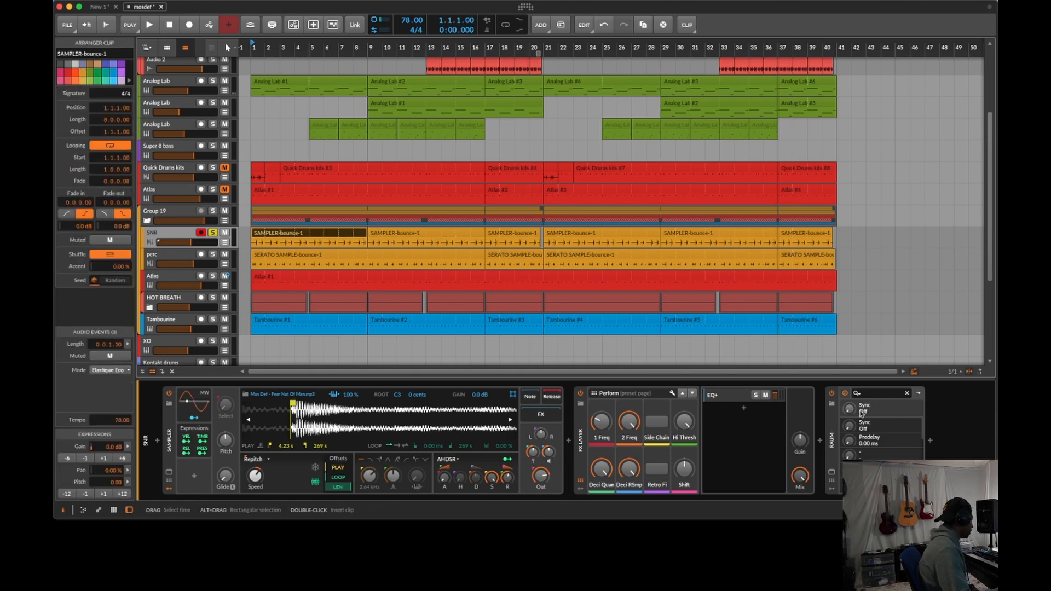
click(832, 472)
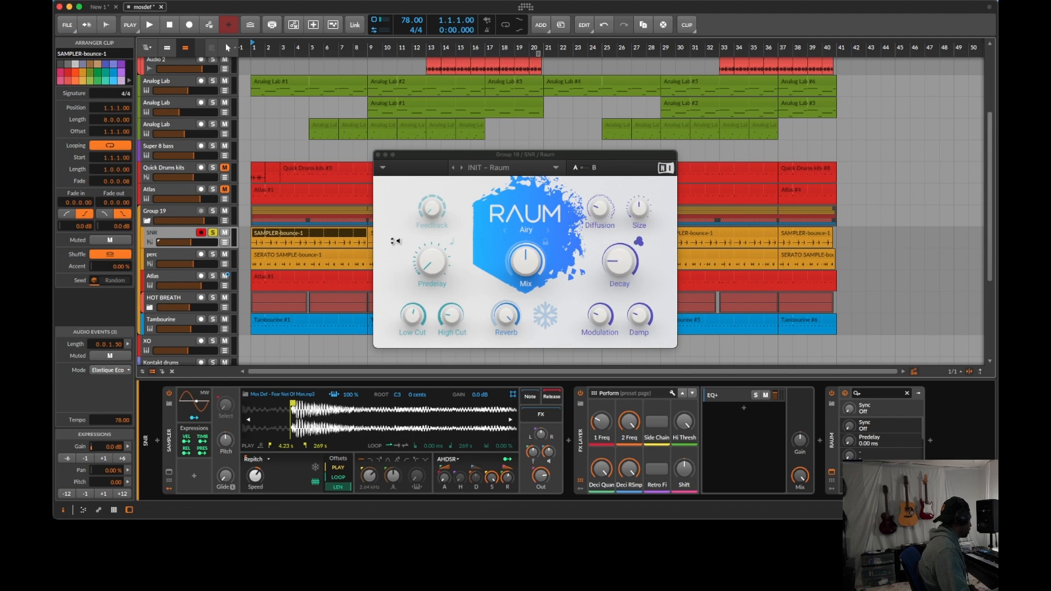
click(377, 155)
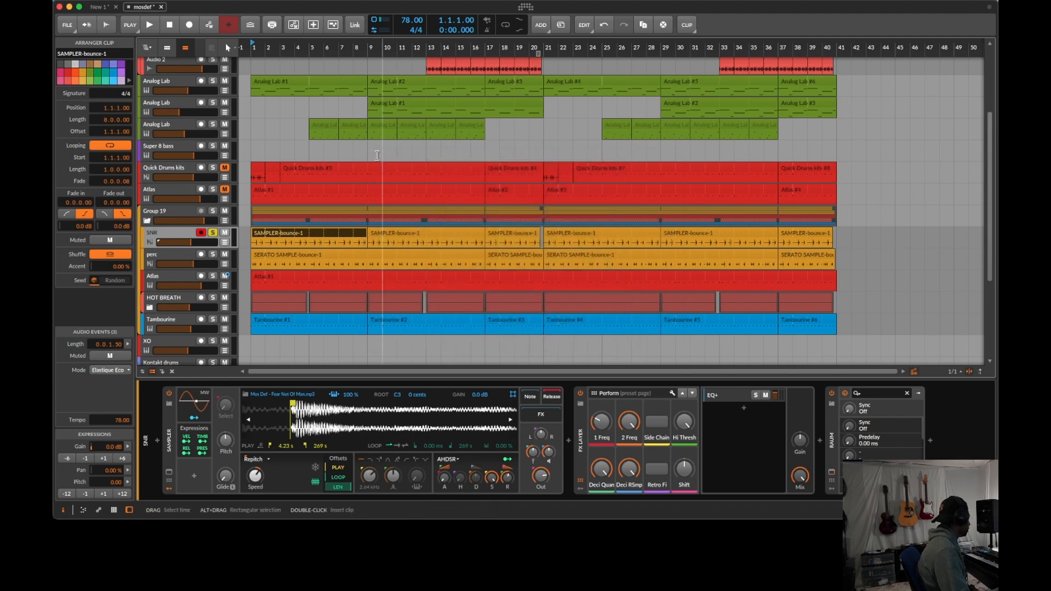
Step: Solo the Atlas, perc and SNR tracks in Group 19 and play them together from the start
click(213, 232)
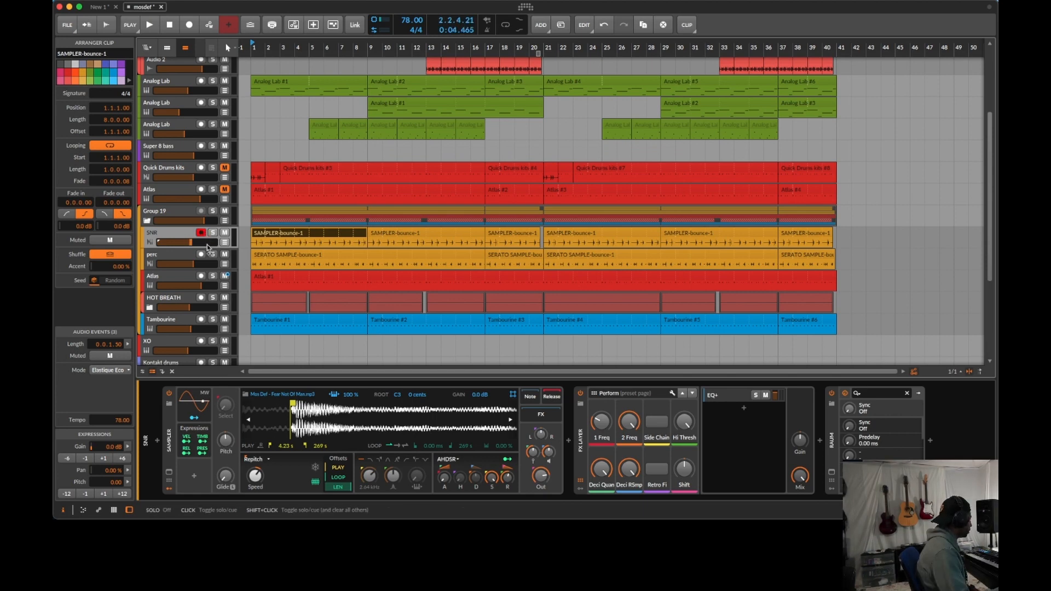
click(213, 277)
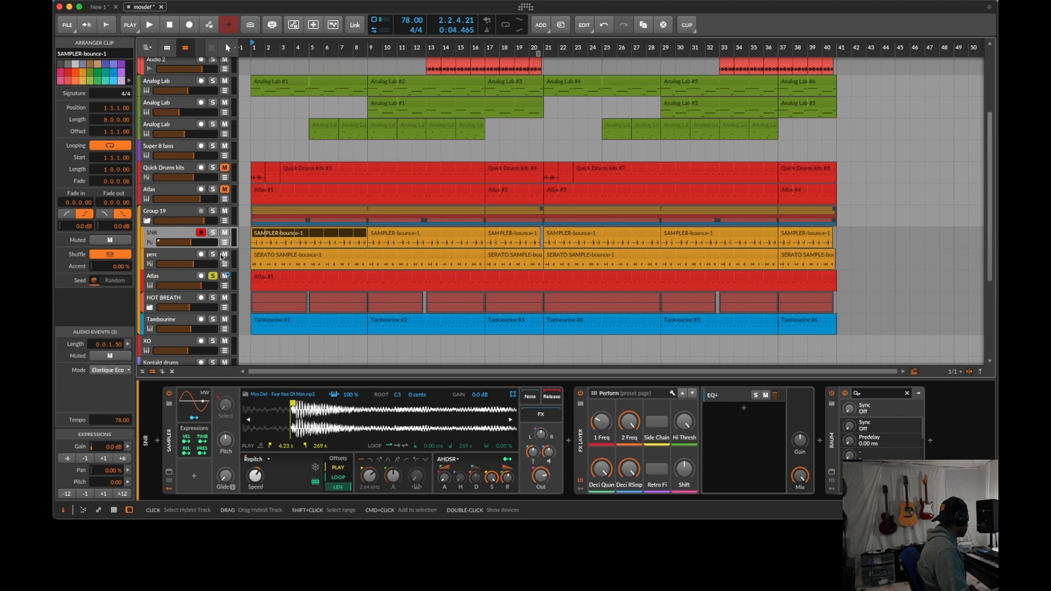
click(213, 241)
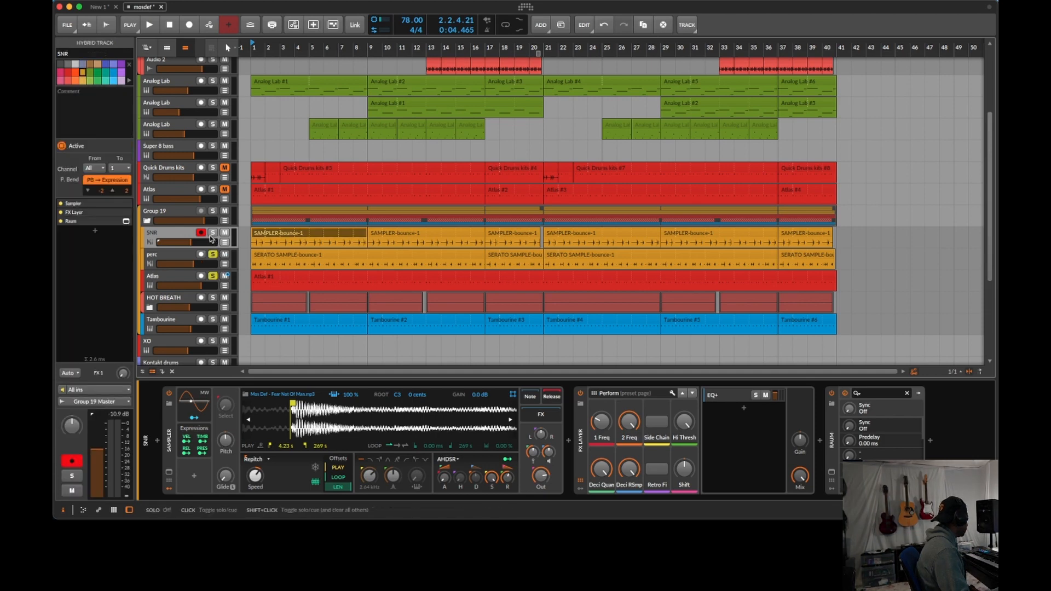
click(212, 233)
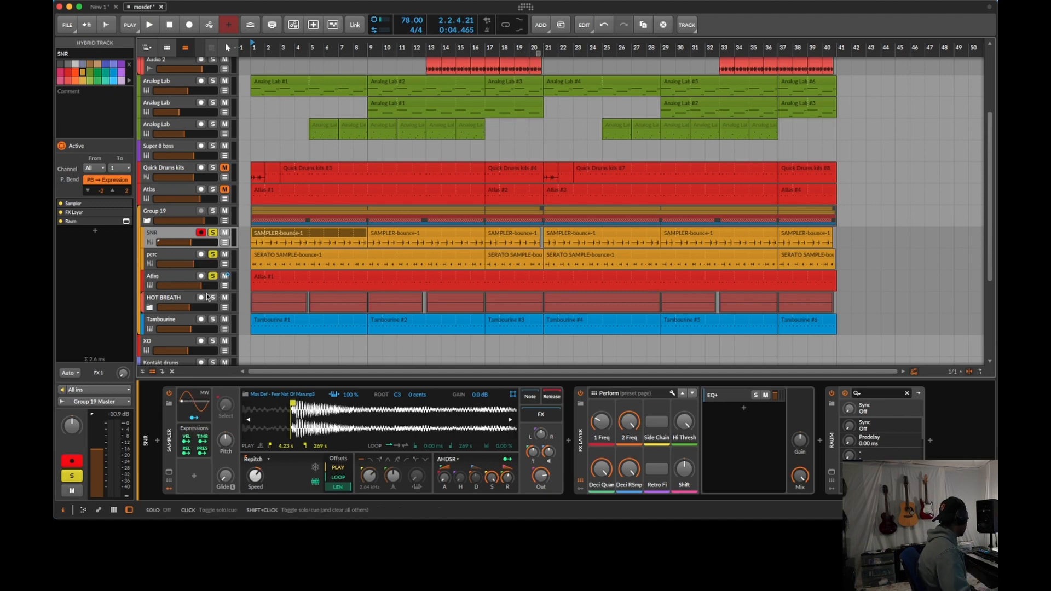
key(space)
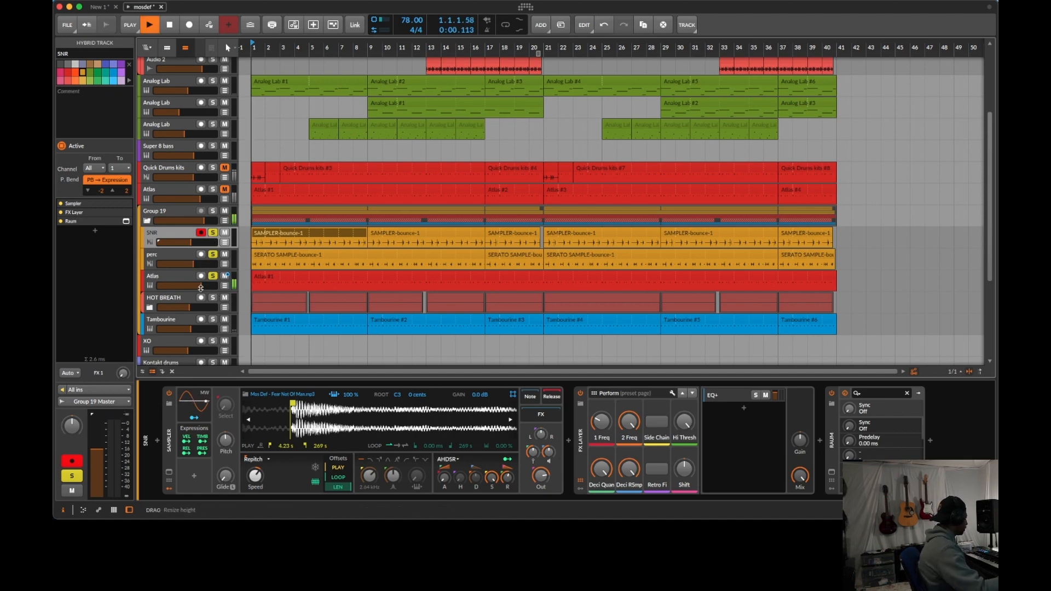
Step: During playback, add Tambourine and HOT BREATH to the soloed tracks and take Atlas and SNR out of solo
click(212, 320)
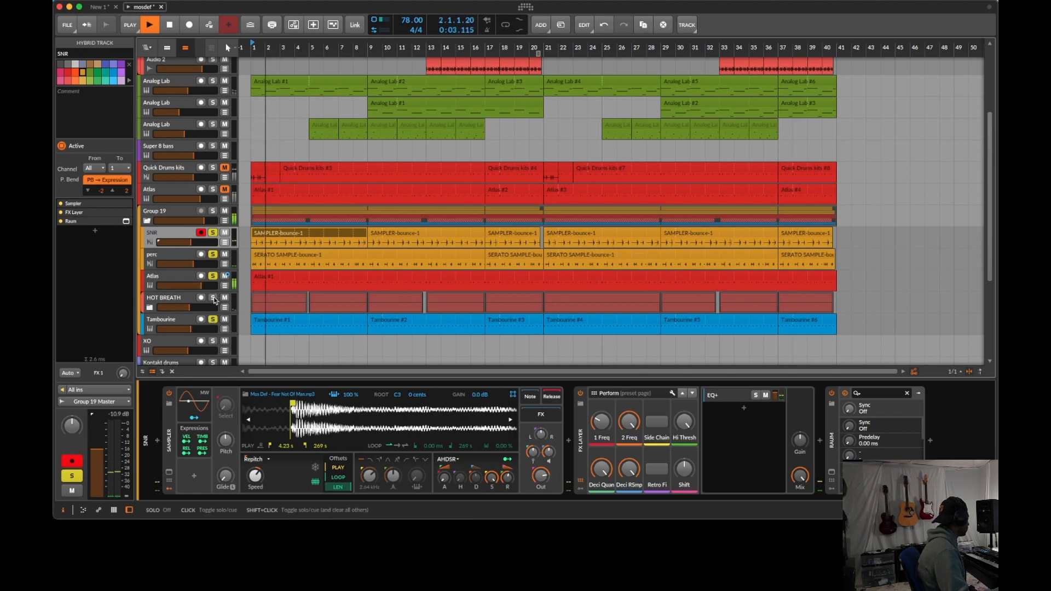
click(213, 297)
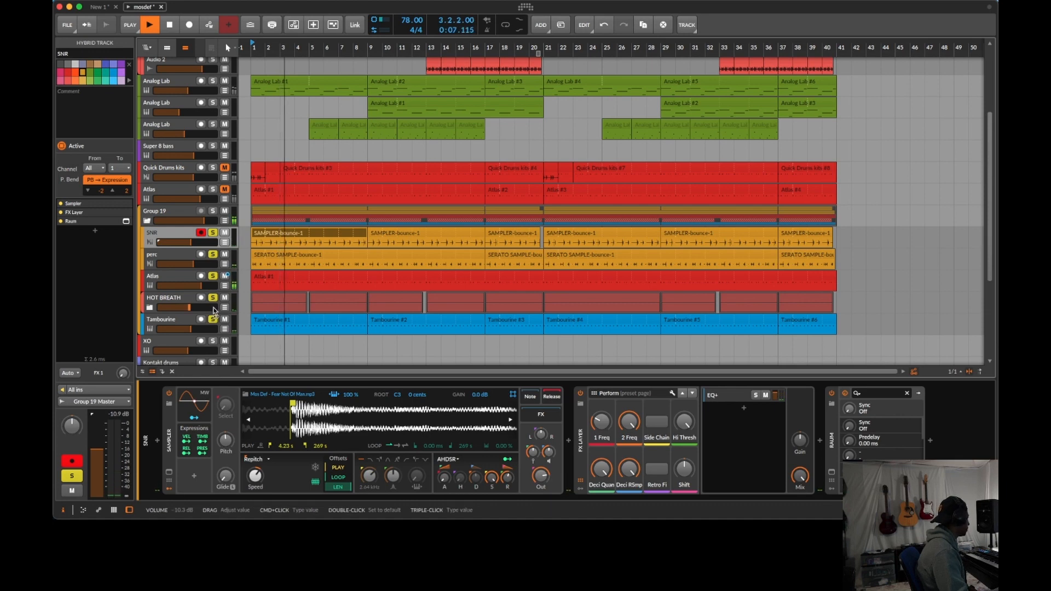
click(213, 276)
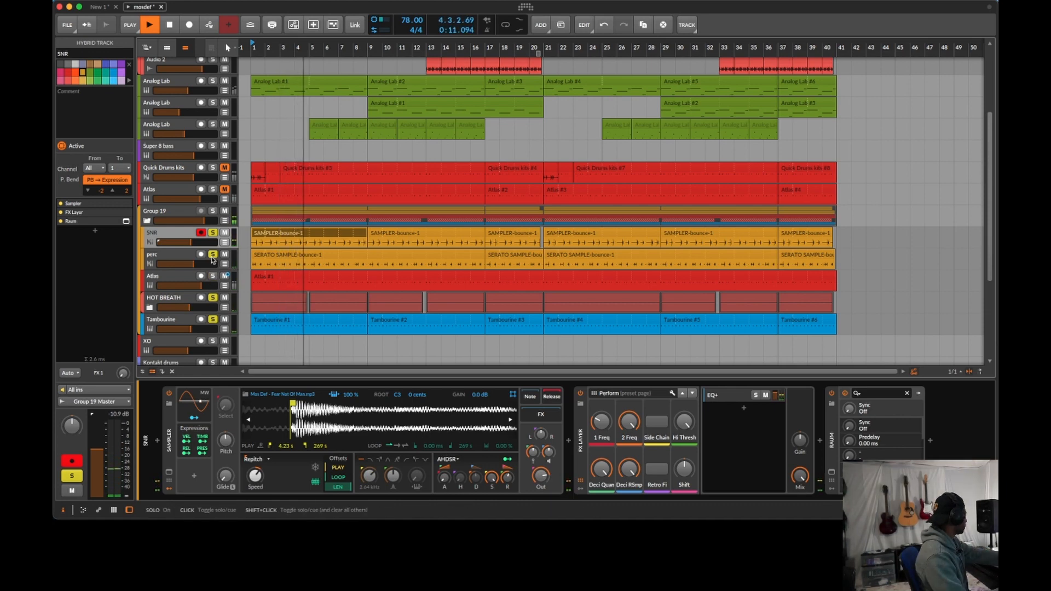
click(213, 233)
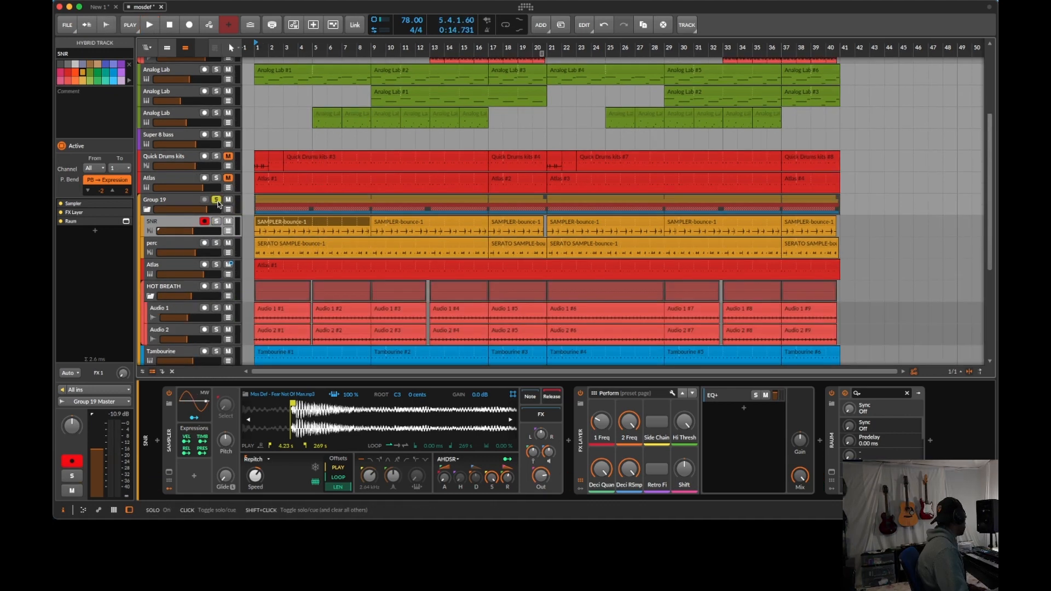
Step: Solo the first Analog Lab track, play it from the start, and show its device chain
scroll(217, 204, up, 4)
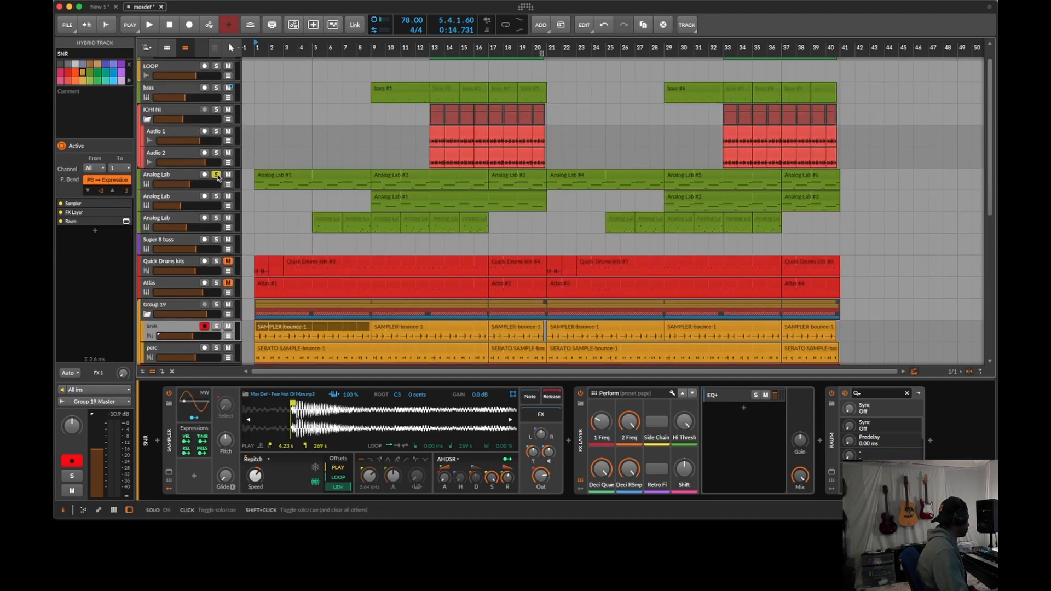
key(space)
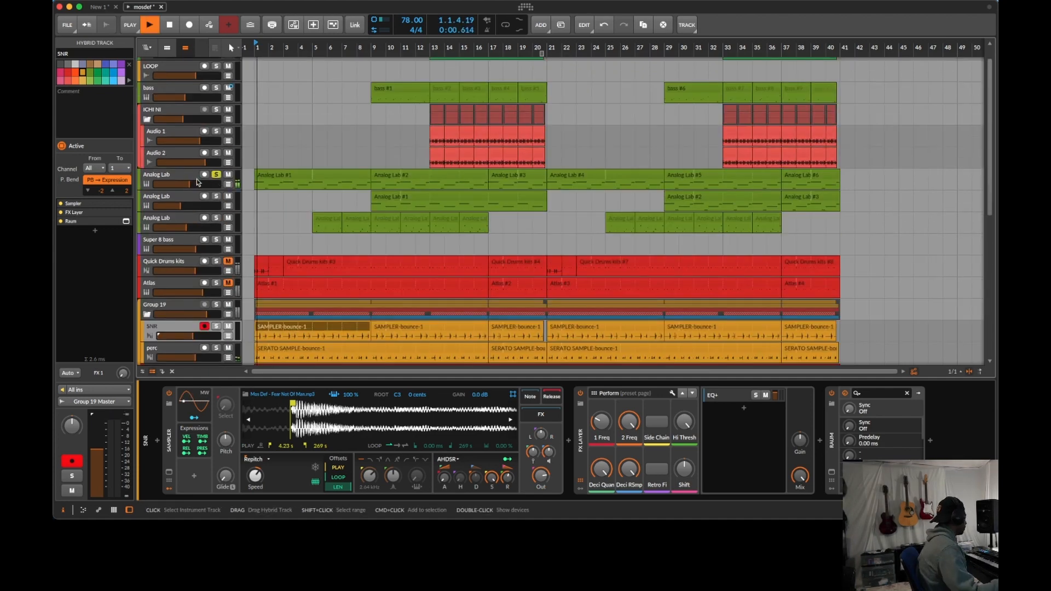
click(176, 176)
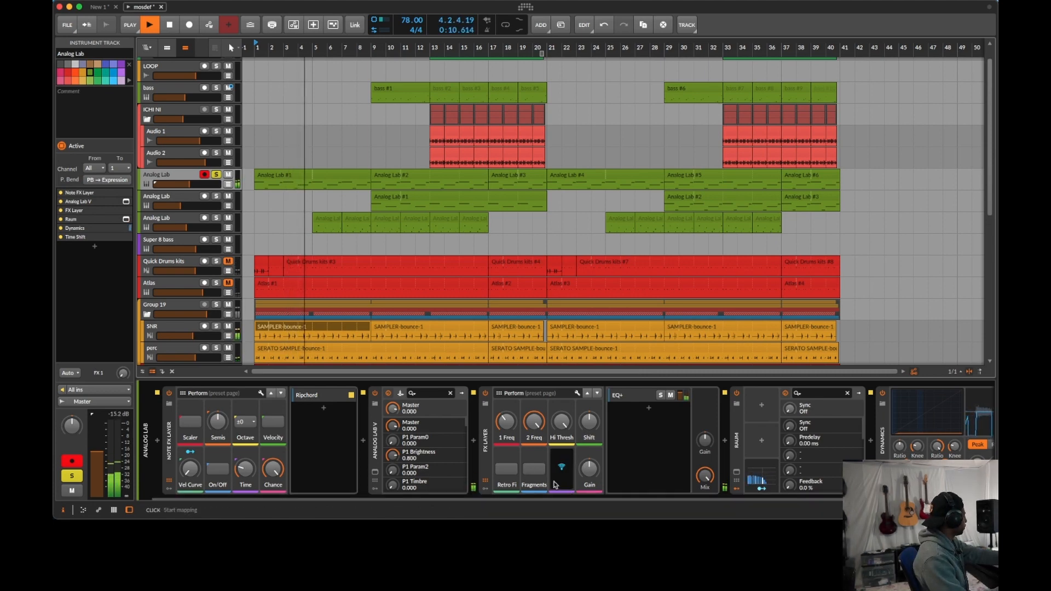
key(space)
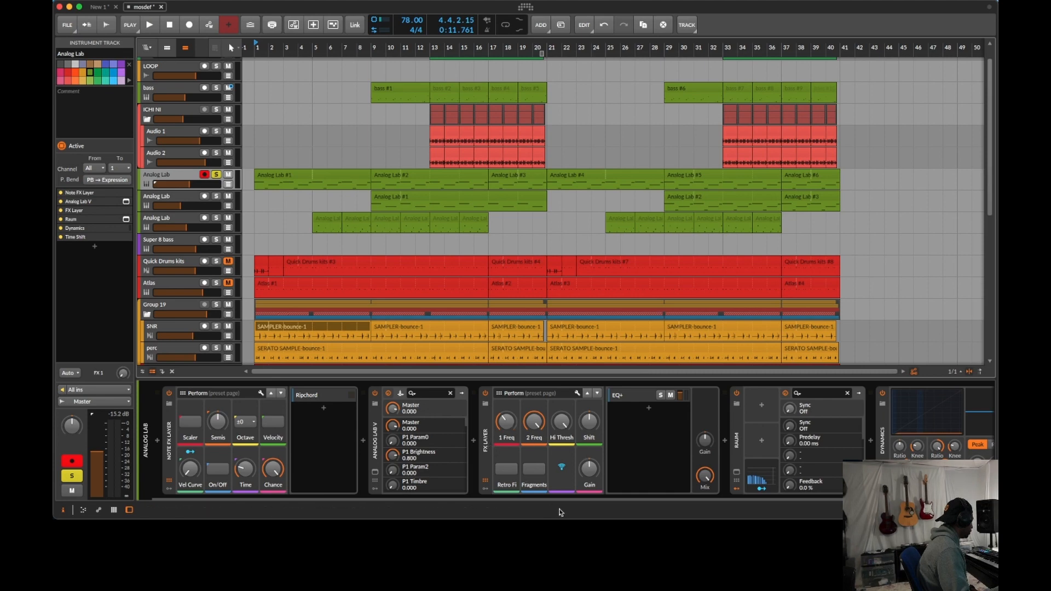
Step: Open the Steps modulator and plugin window of Raum on the first Analog Lab track and play to observe the Decay modulation
click(580, 497)
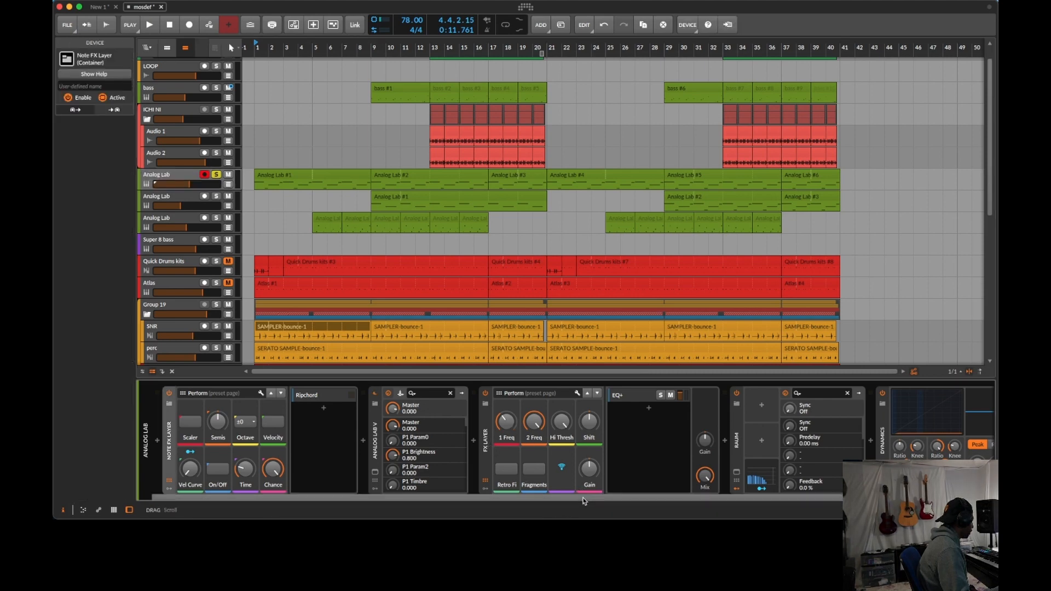
drag(584, 499, 764, 507)
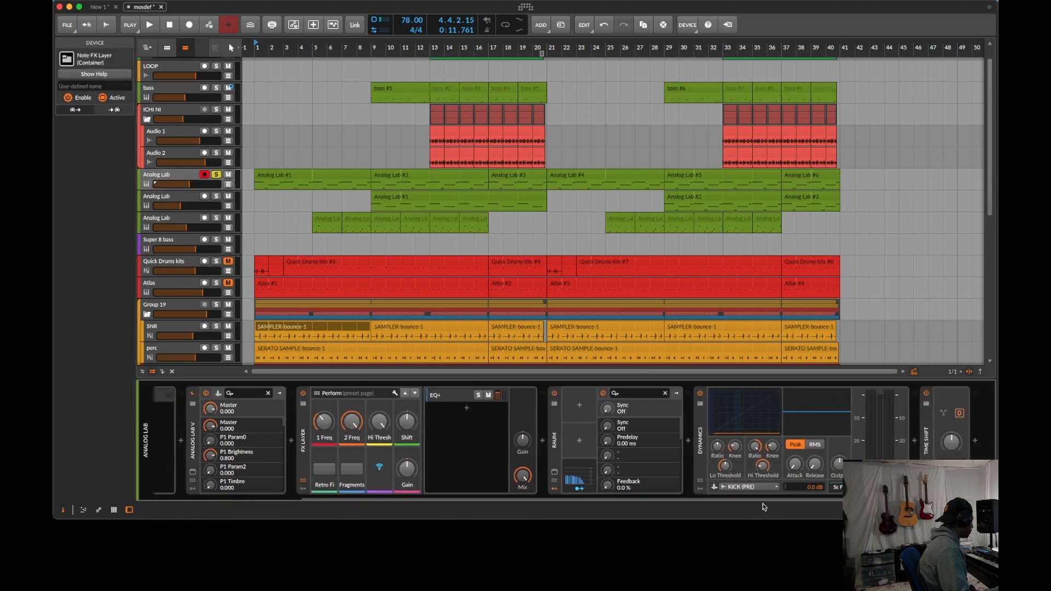
click(575, 473)
click(555, 472)
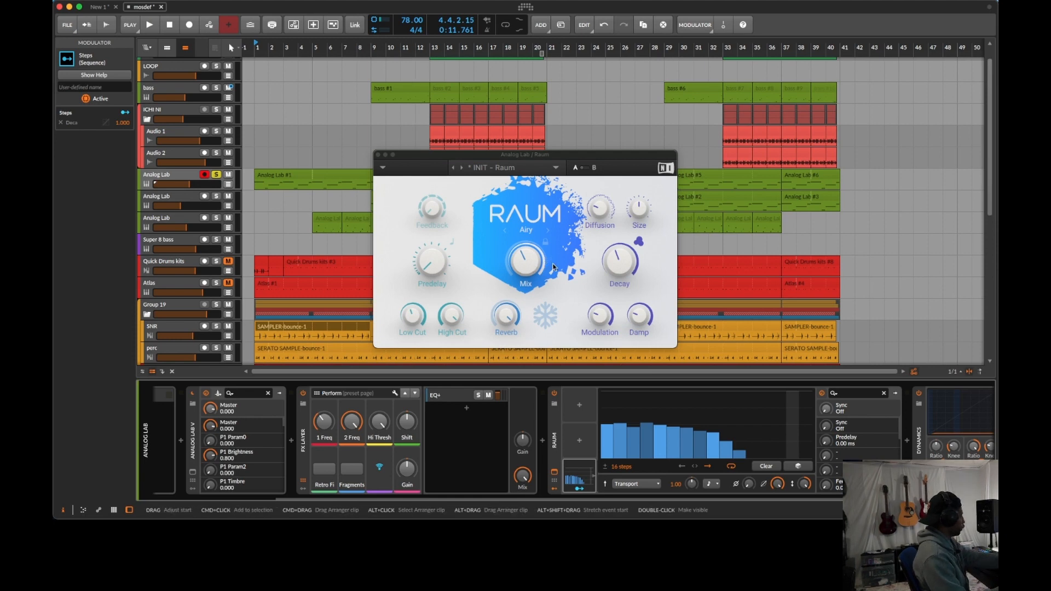
click(582, 474)
click(582, 474)
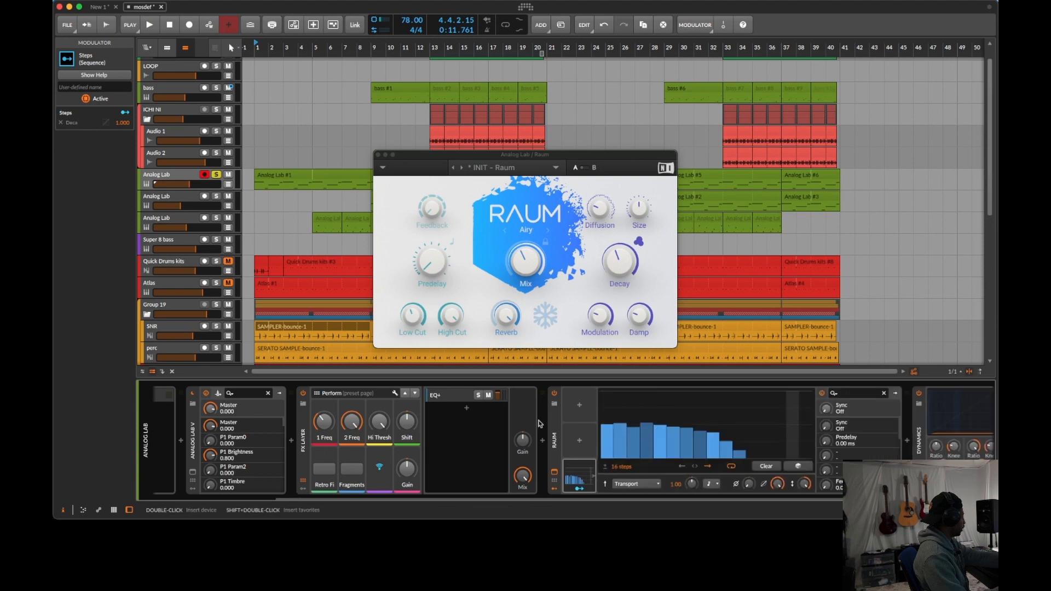
key(space)
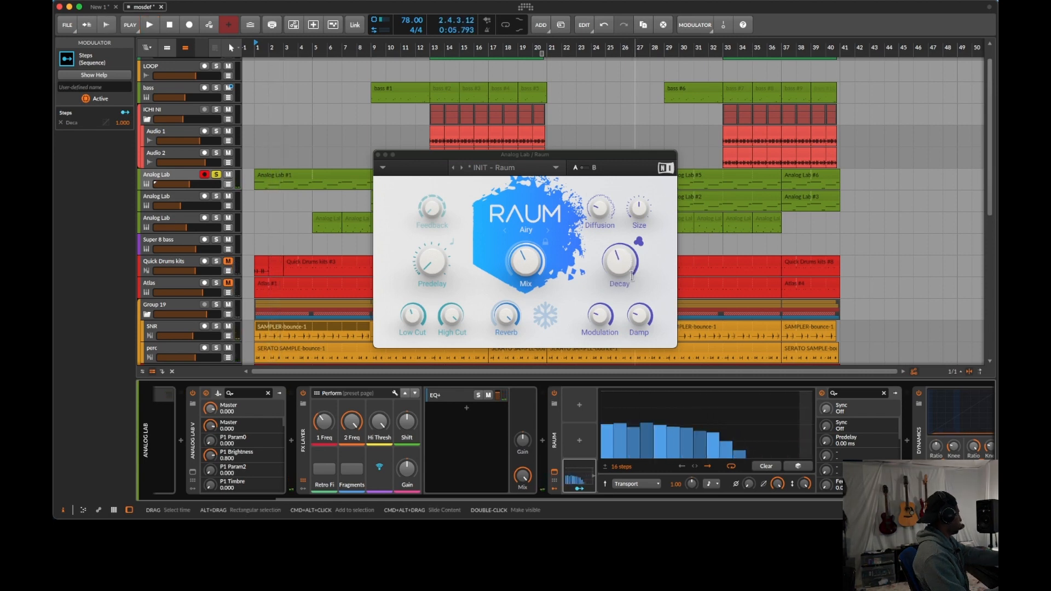
Step: Play the soloed Analog Lab track from the start repeatedly to examine its Raum Steps, Dynamics and Time Shift devices
drag(532, 498, 723, 510)
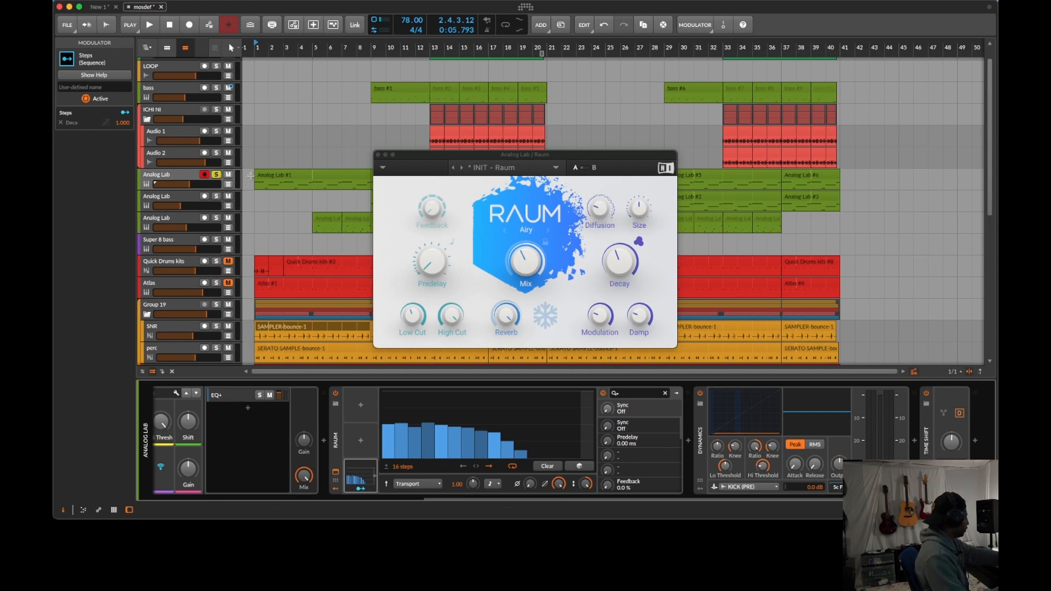
key(space)
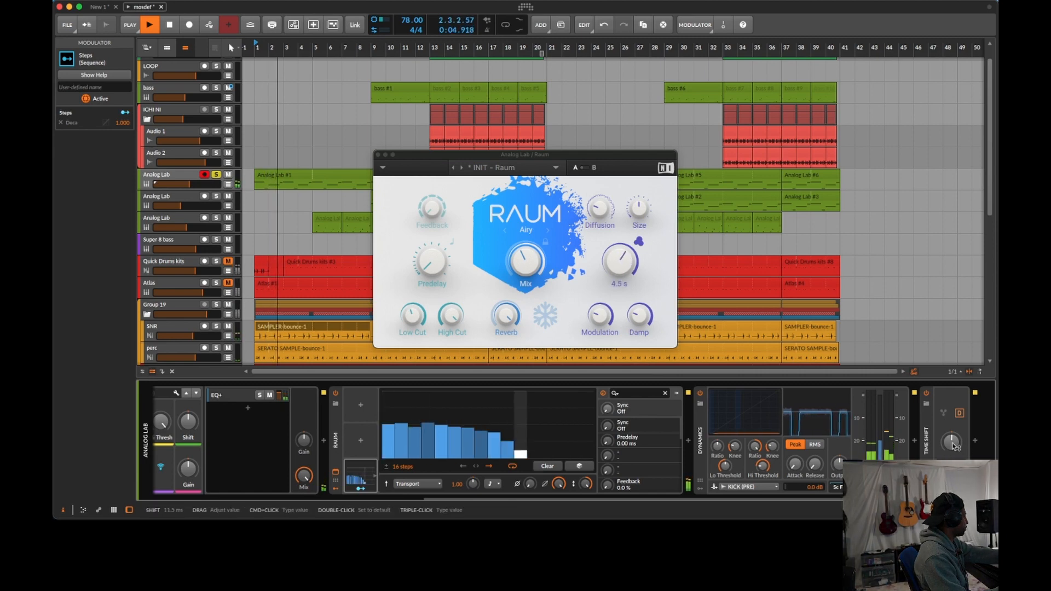
key(space)
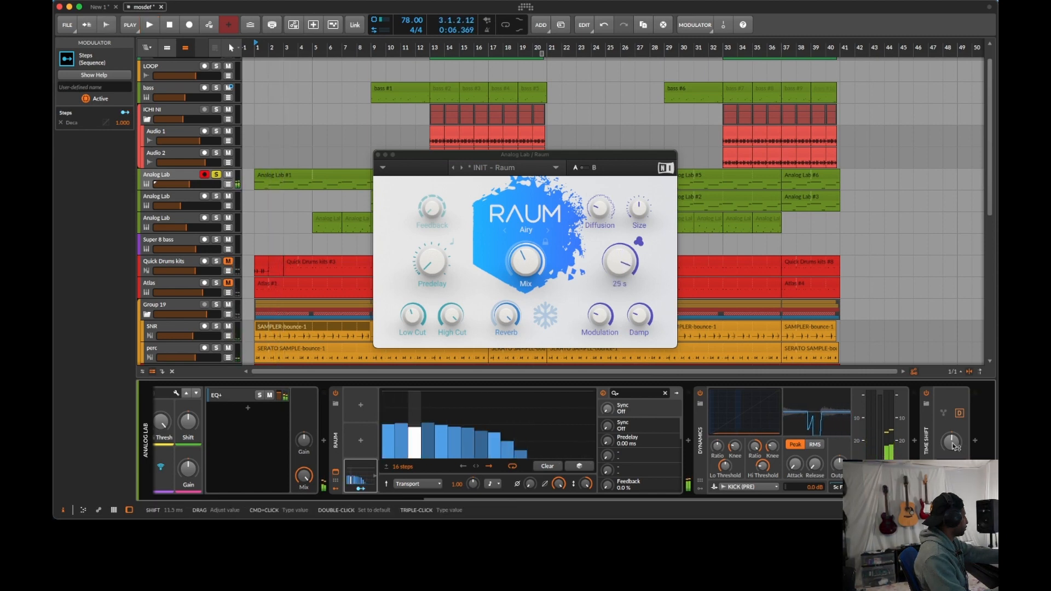
key(space)
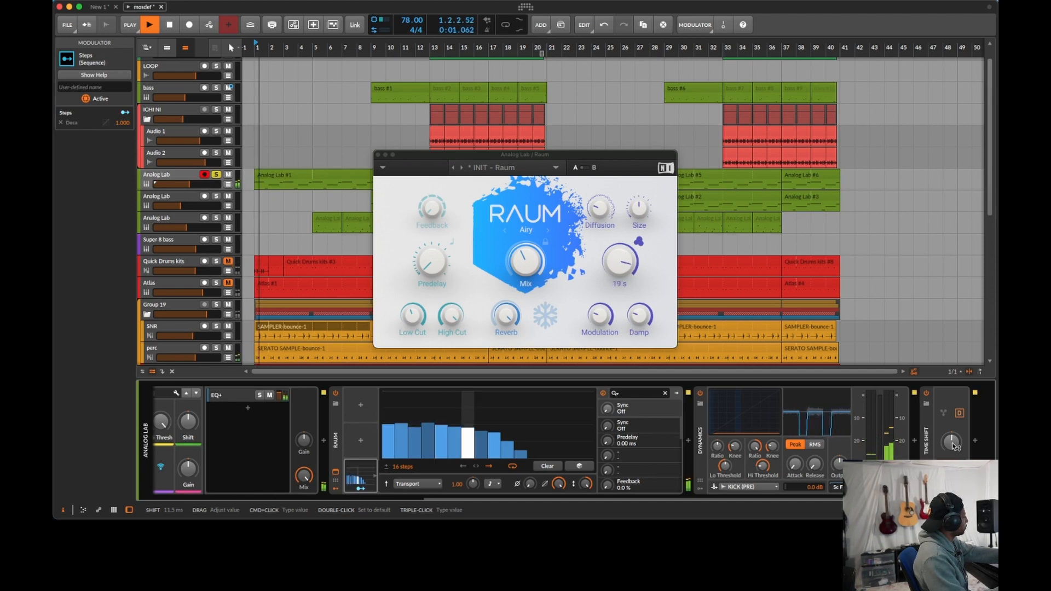
key(space)
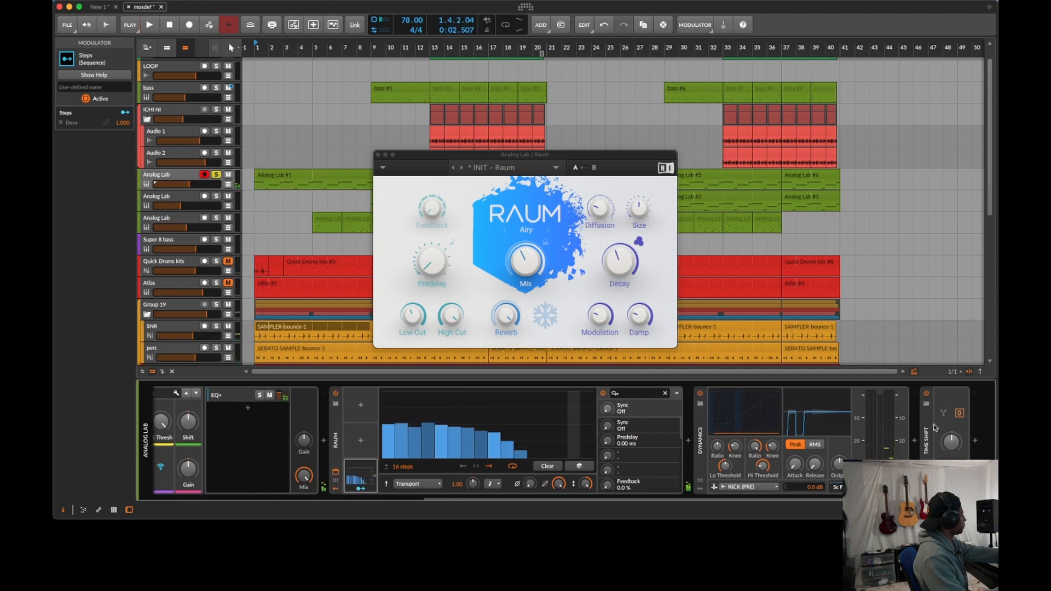
Step: Select the Time Shift device on the first Analog Lab track and close the Raum window
click(928, 441)
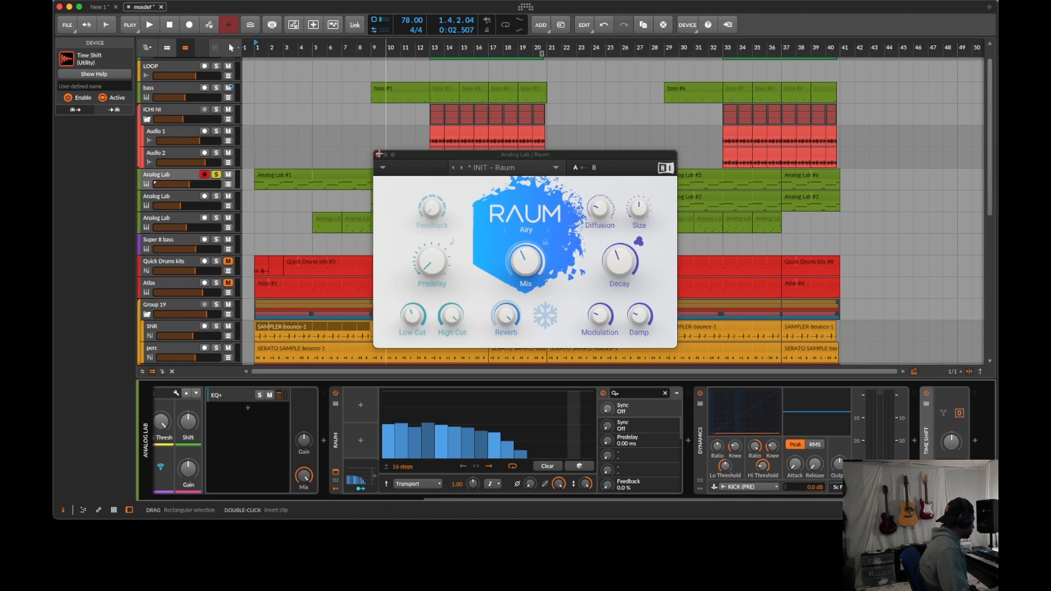
click(380, 161)
click(378, 156)
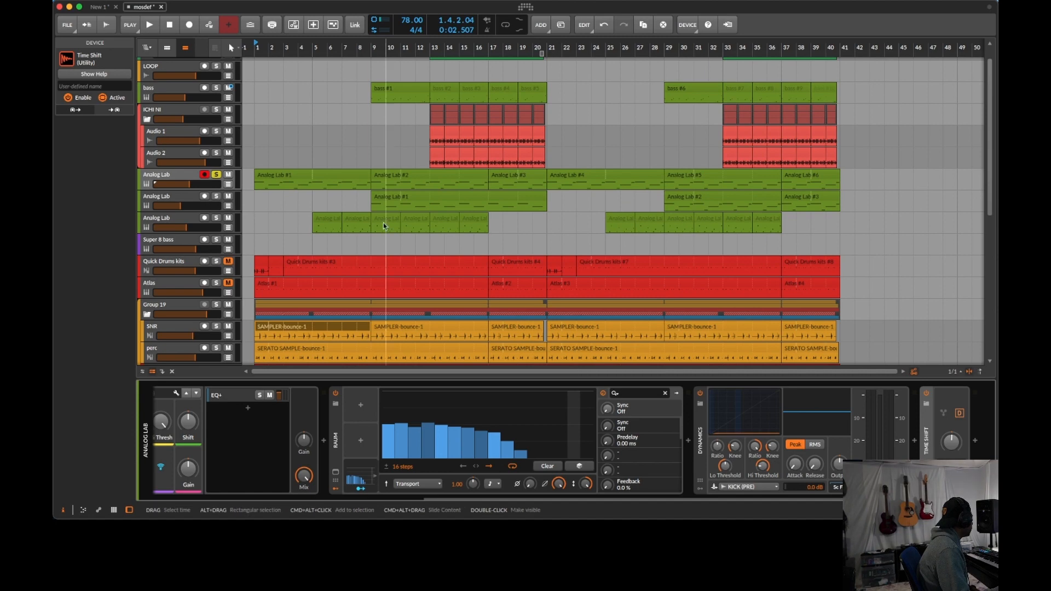
Step: Set the playback start to bar 5 and play with the third Analog Lab track also soloed
click(304, 226)
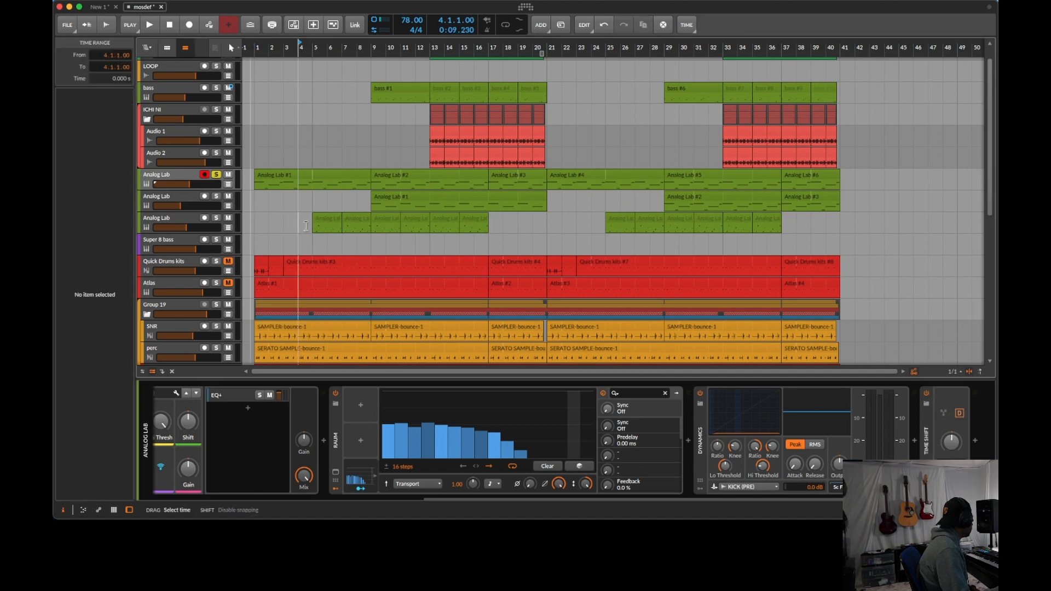
click(309, 222)
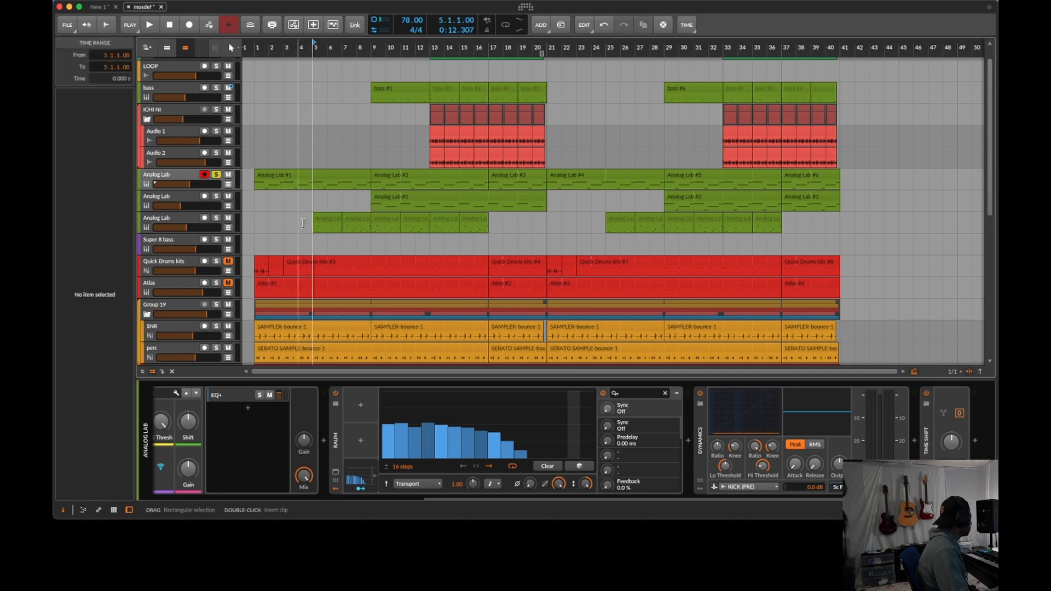
key(space)
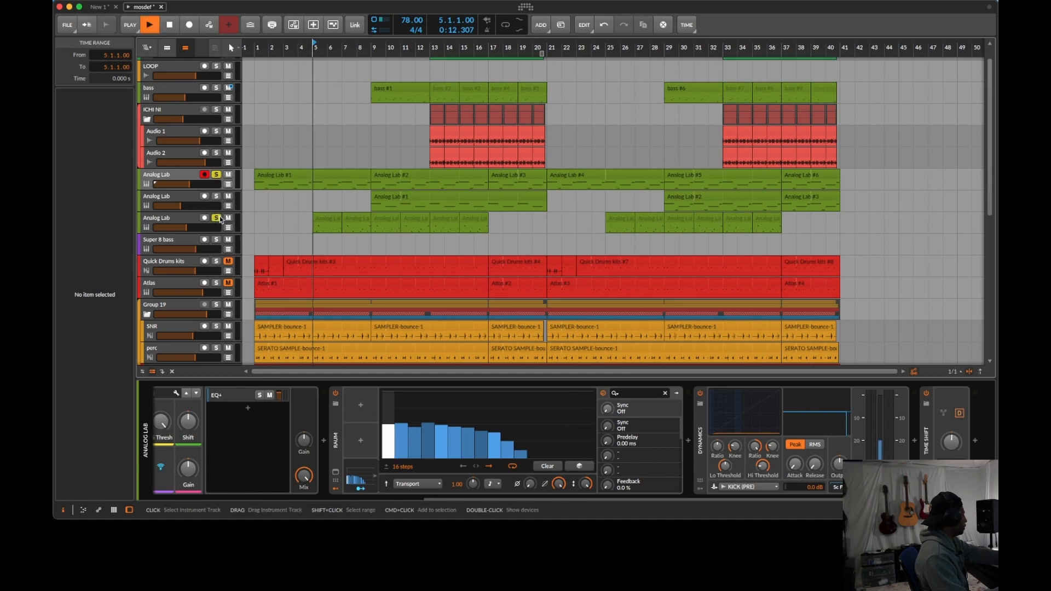
Step: Select the third Analog Lab track, stop playback and open its Raum window to examine the track's device chain
click(186, 224)
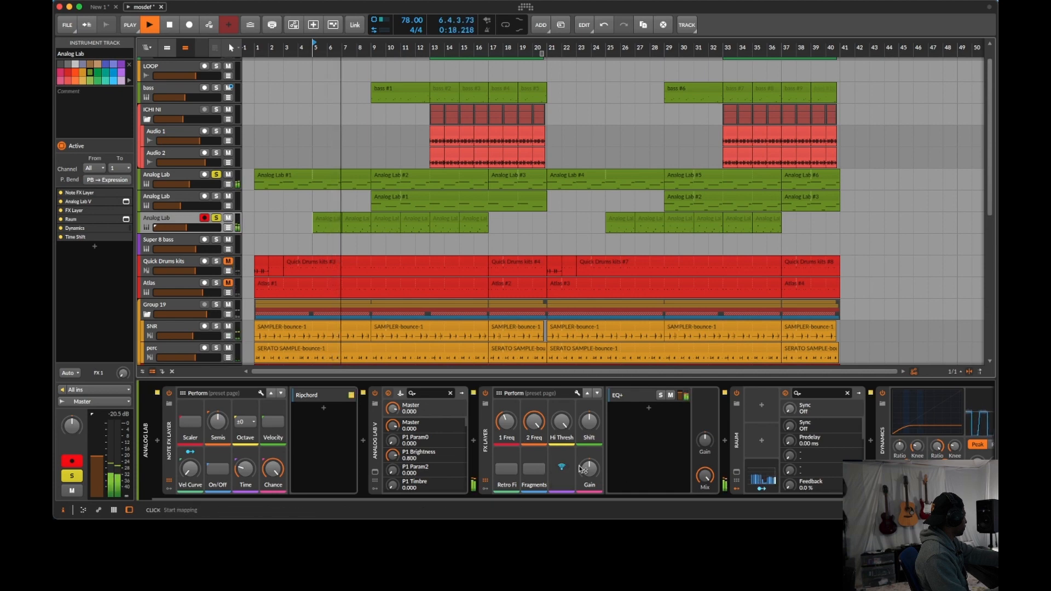
key(space)
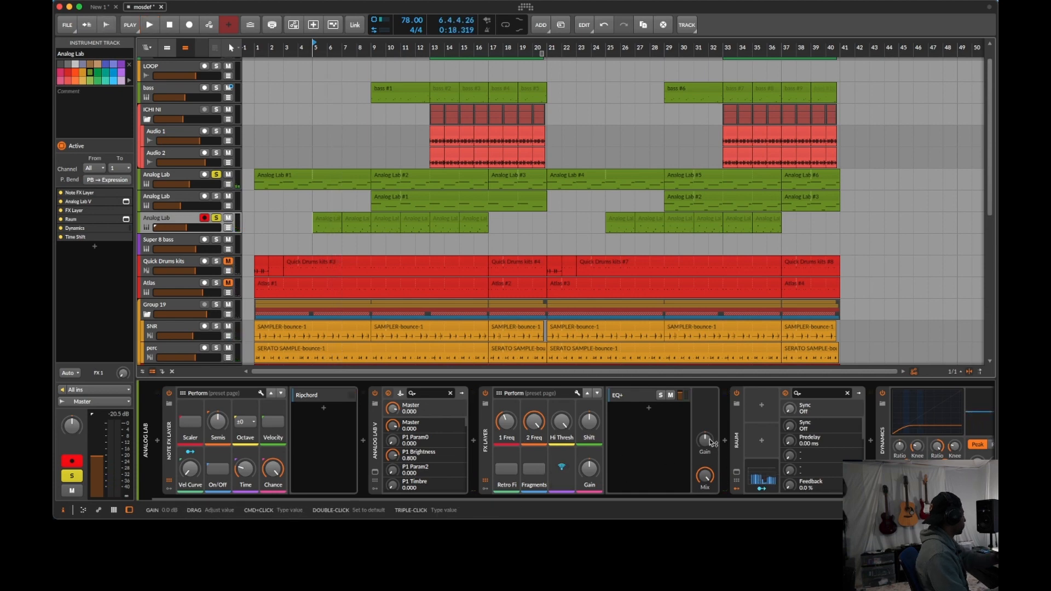
scroll(710, 460, right, 2)
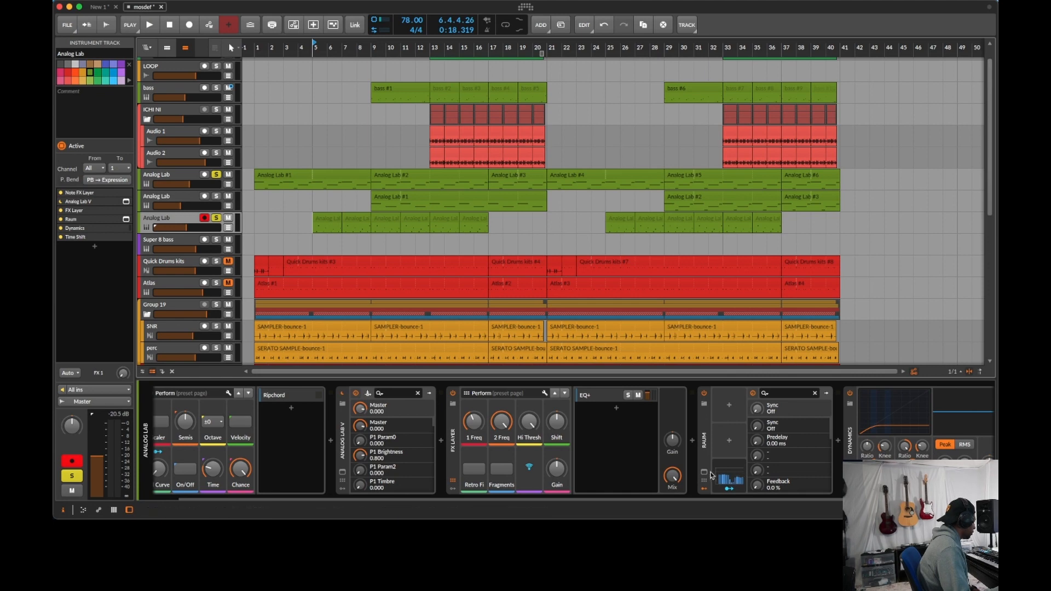
click(705, 472)
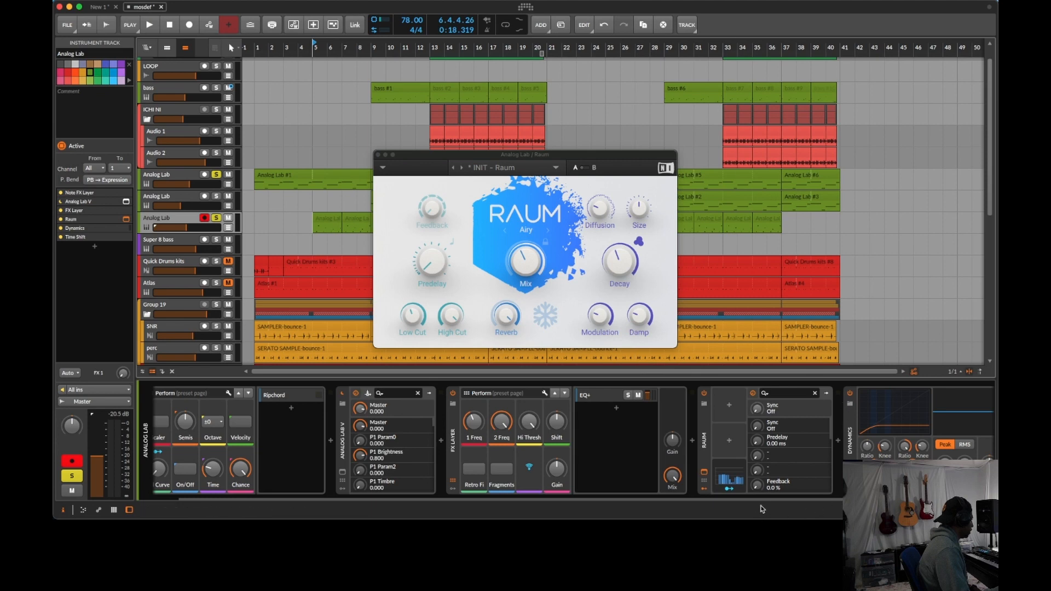
scroll(769, 499, right, 3)
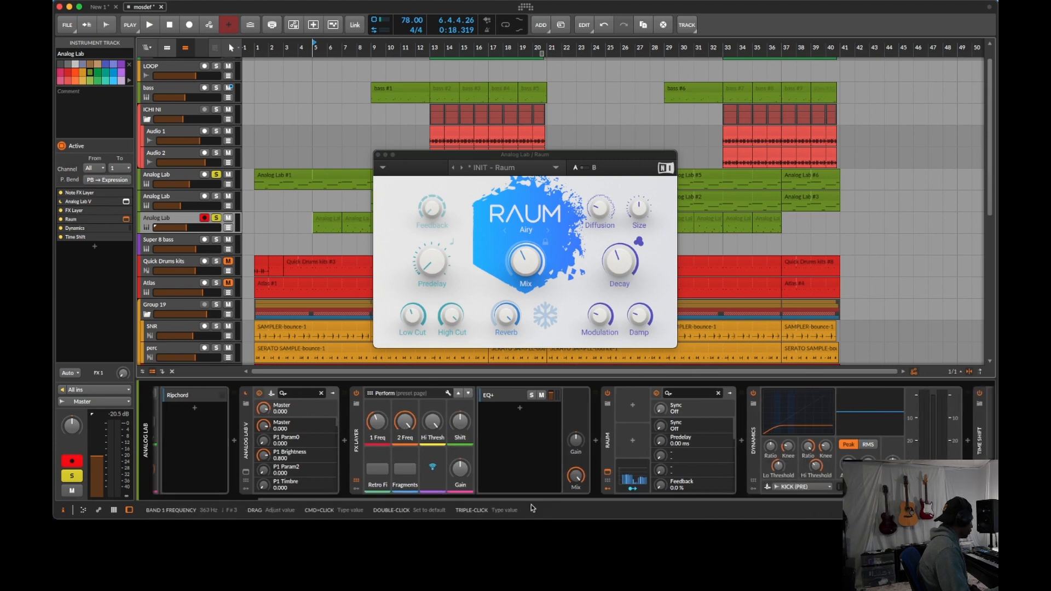
scroll(531, 501, left, 5)
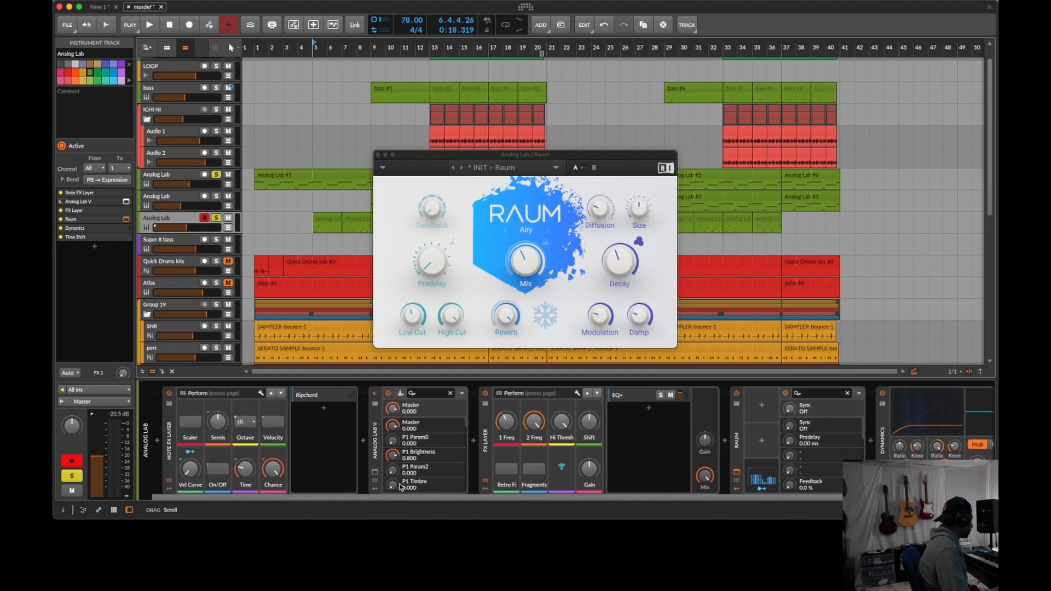
Step: Open the Analog Lab V instrument window on the third Analog Lab track to view its preset, and close it
click(376, 474)
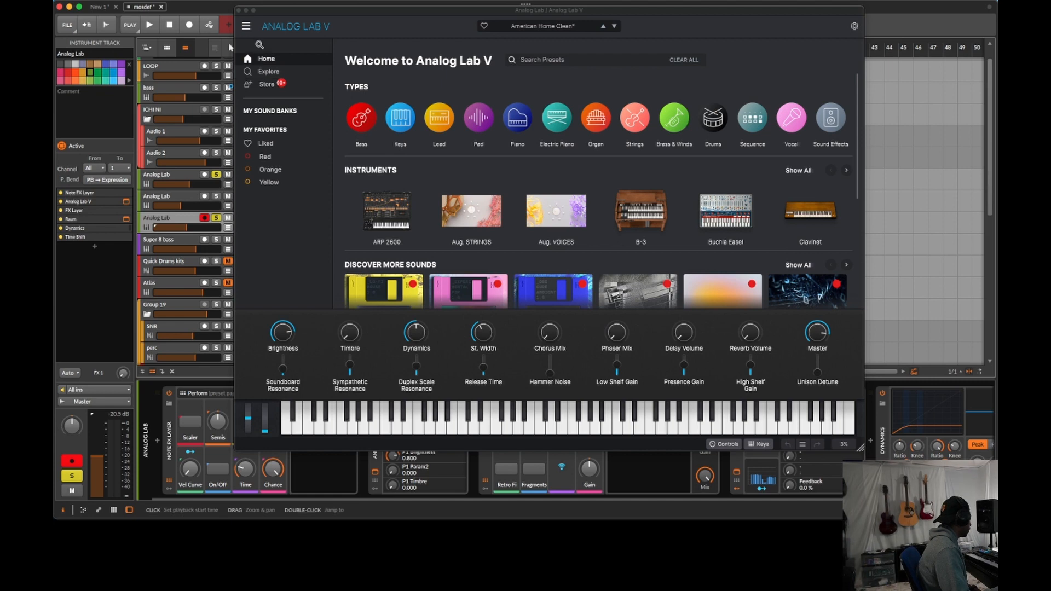
click(472, 412)
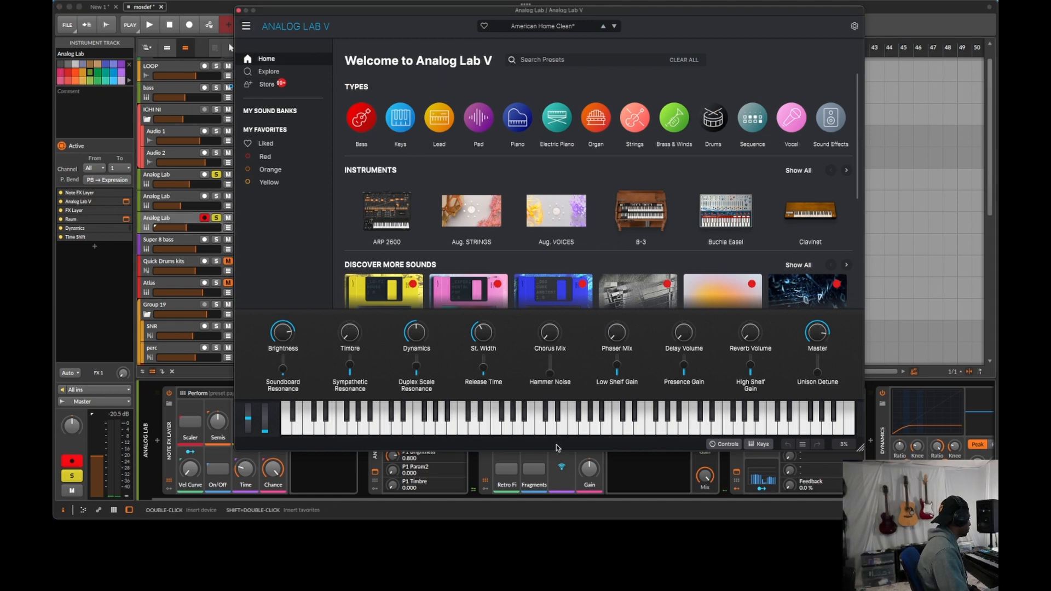
click(239, 11)
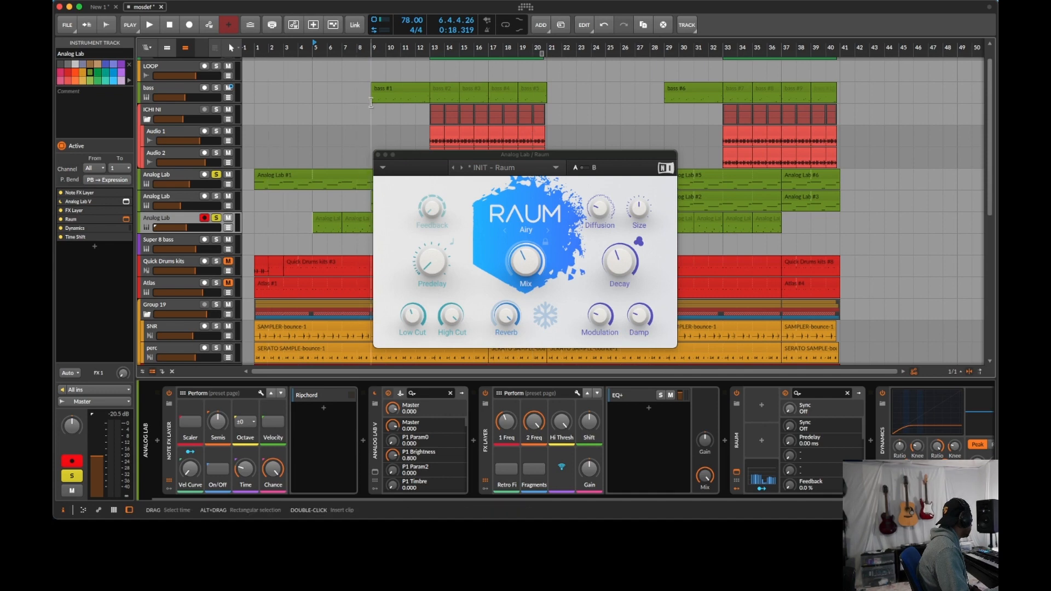
Step: Play the soloed bass track from bar 9, select it and inspect its Komplete Kontrol instrument and effects
click(370, 102)
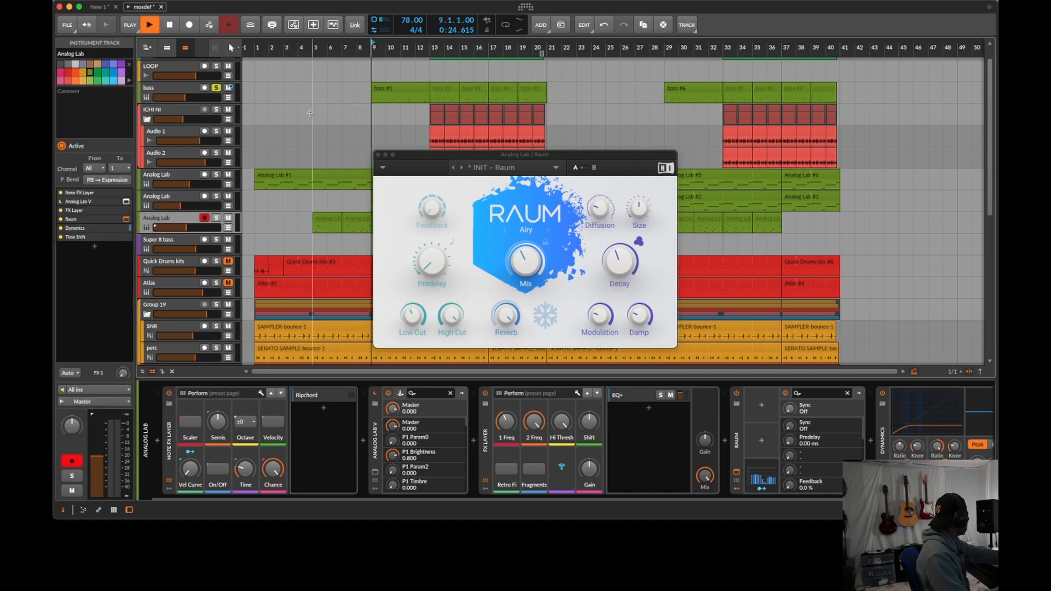
key(space)
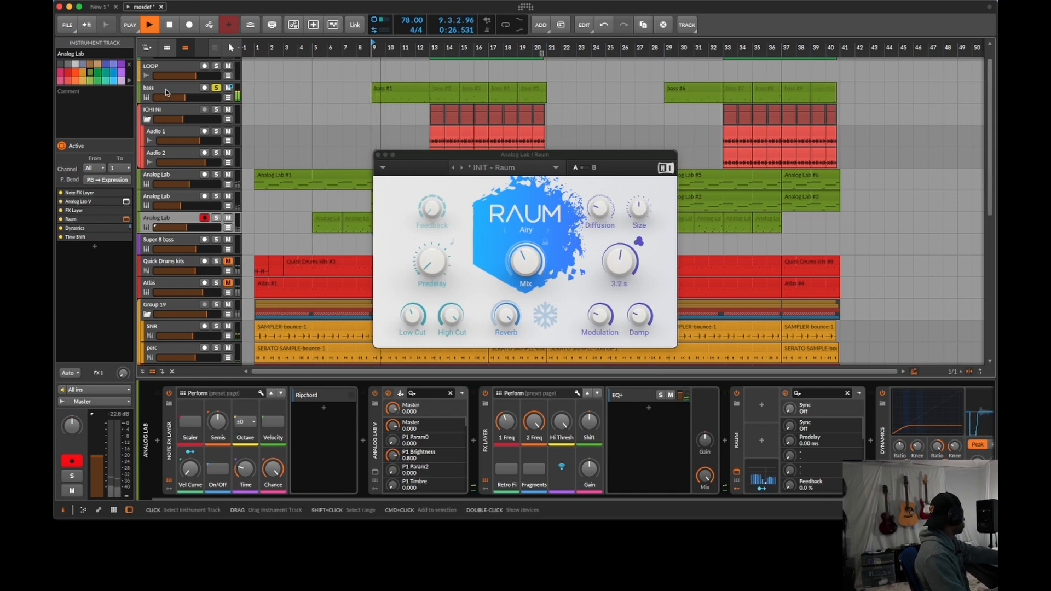
click(165, 88)
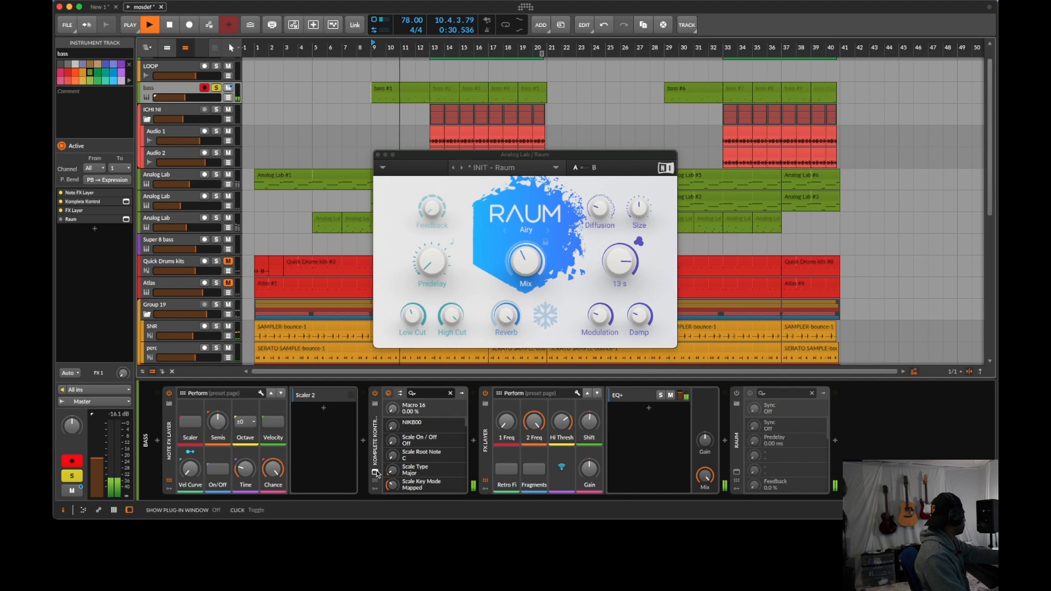
key(space)
click(376, 472)
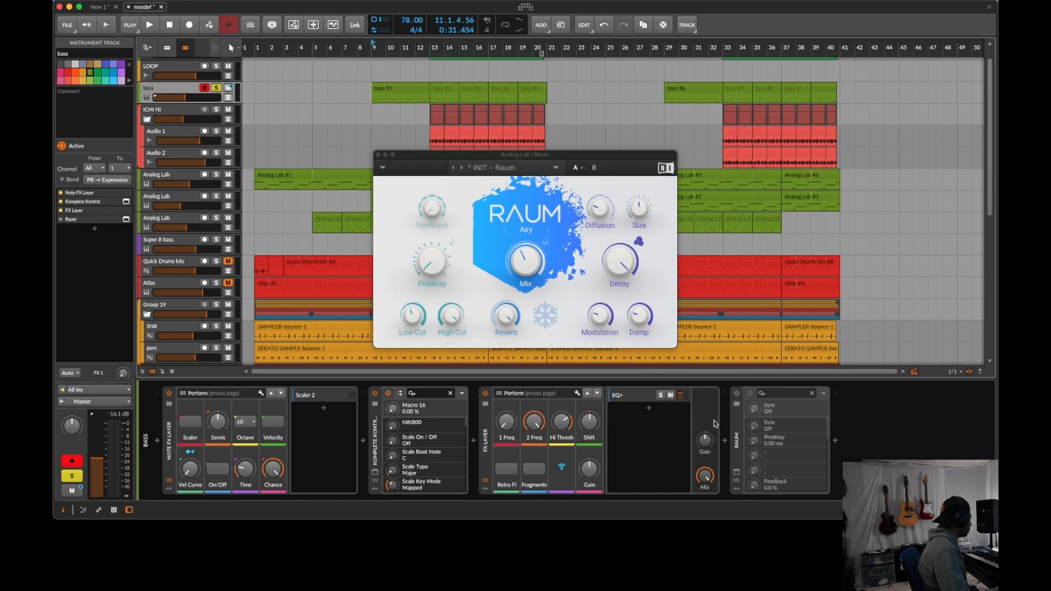
click(626, 403)
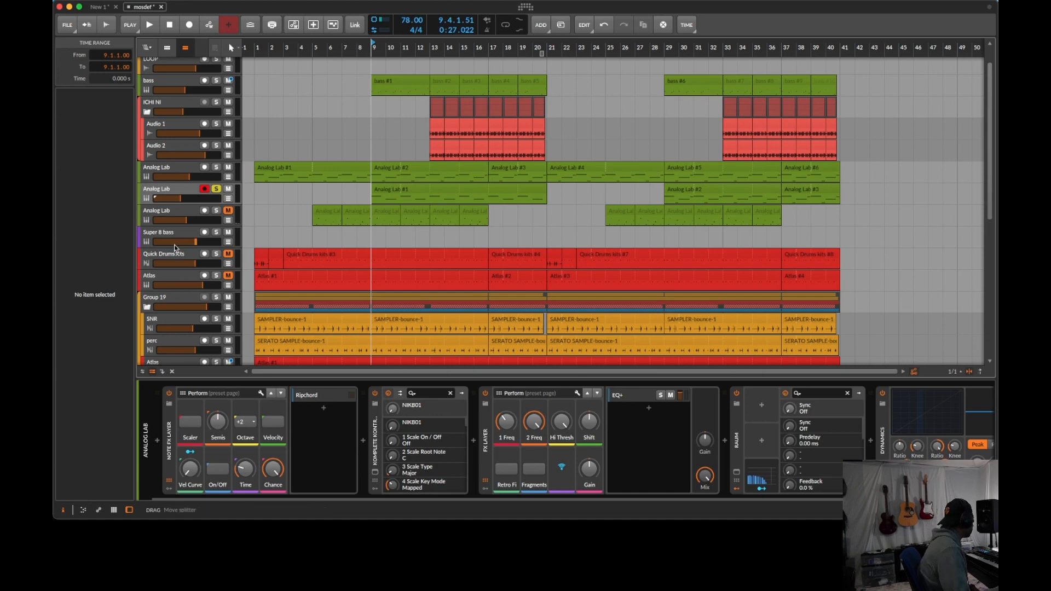
Step: Select the second Analog Lab track and play it soloed from bar 9
click(164, 191)
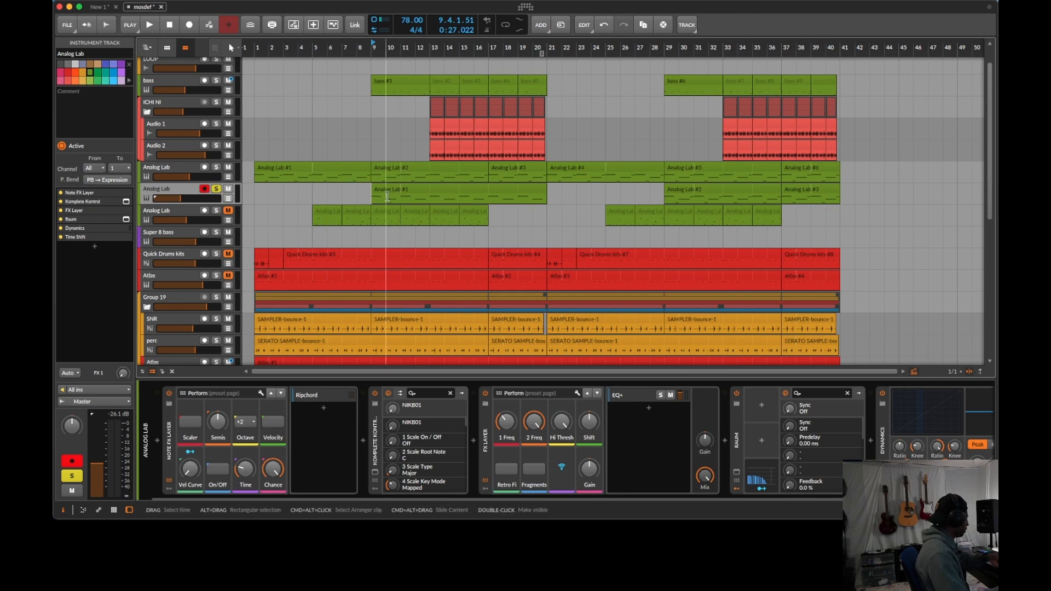
key(space)
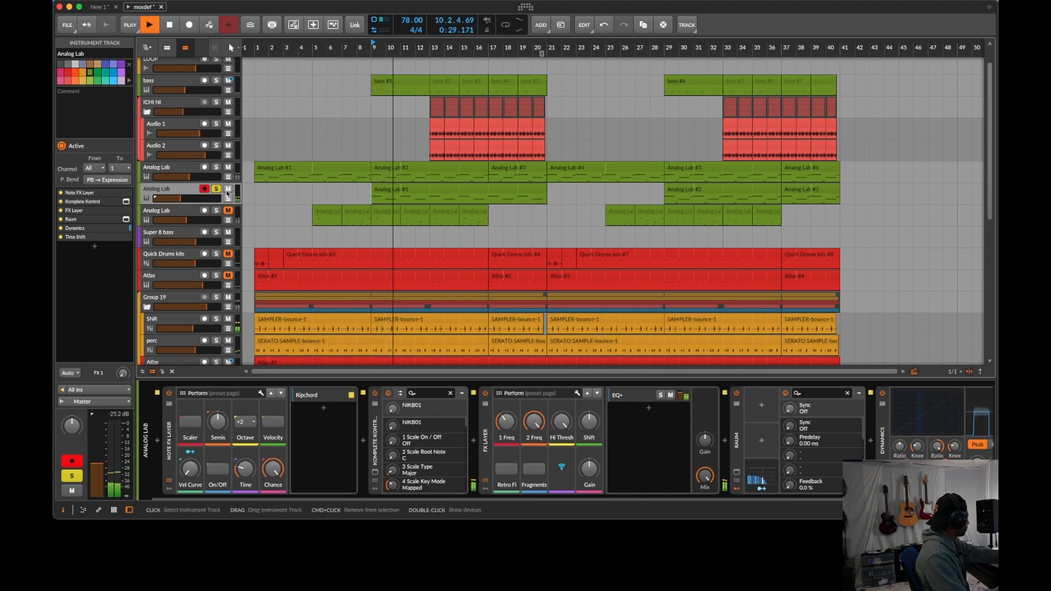
key(space)
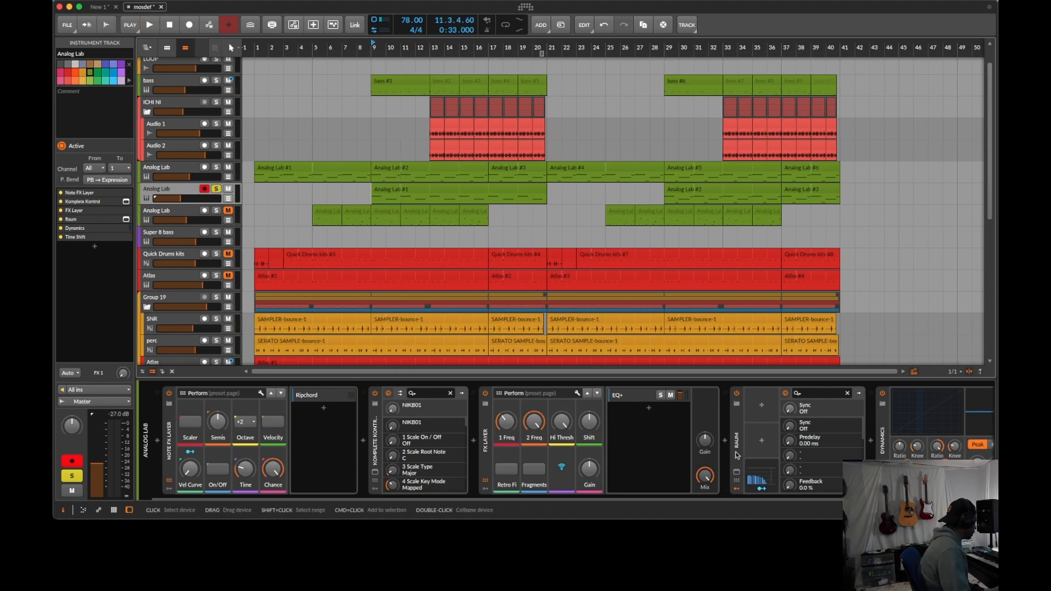
Step: Open Raum on the second Analog Lab track, review the chain through to Time Shift and close the Raum window
click(734, 481)
click(737, 473)
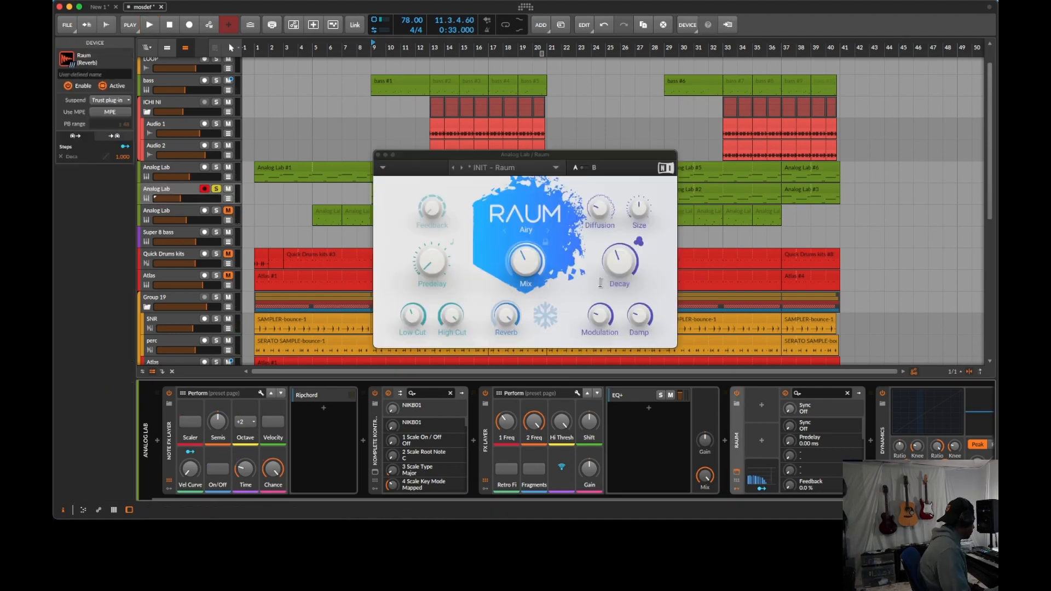
scroll(691, 501, right, 10)
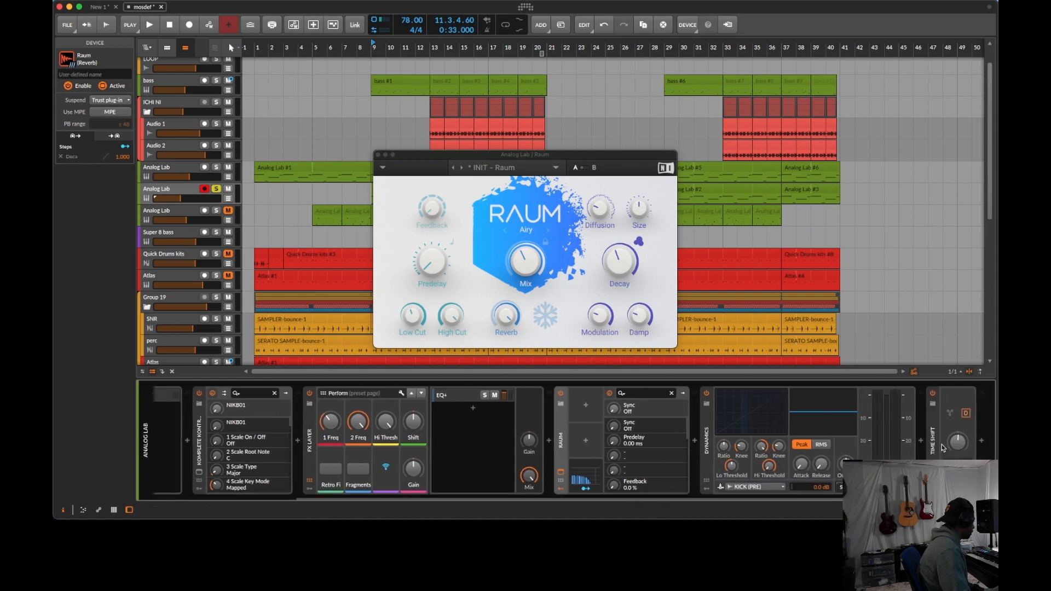
click(377, 154)
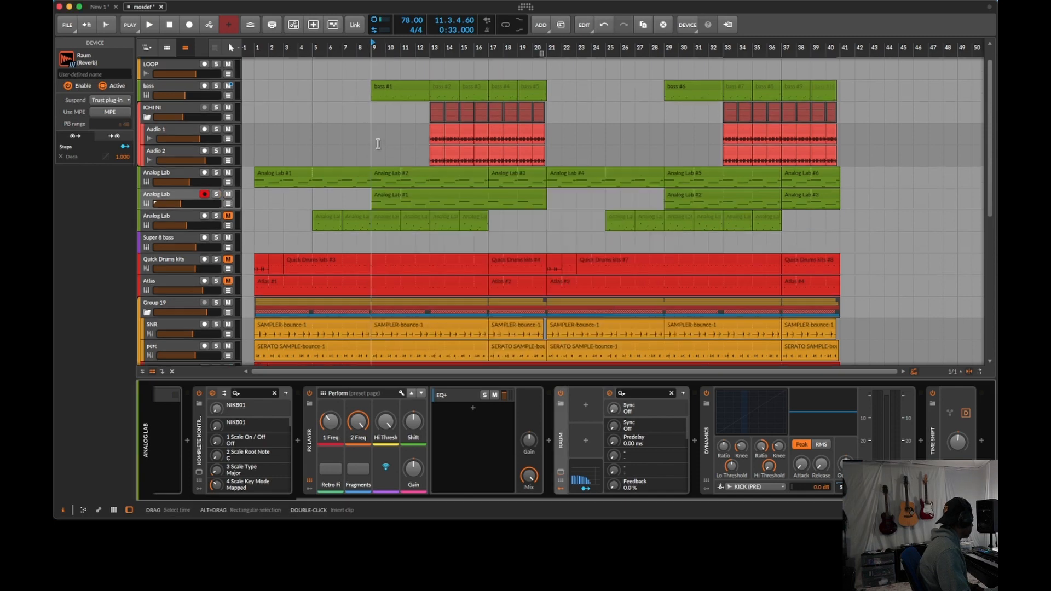
Step: Set the playback start to bar 13 and play the ICHI NI group soloed
click(369, 145)
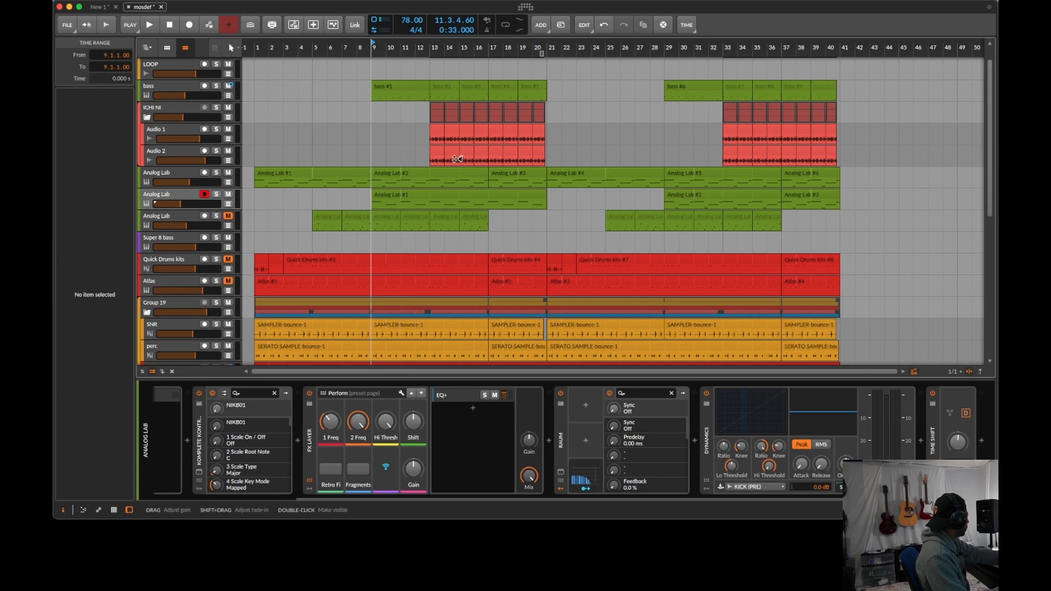
click(426, 158)
scroll(444, 160, up, 1)
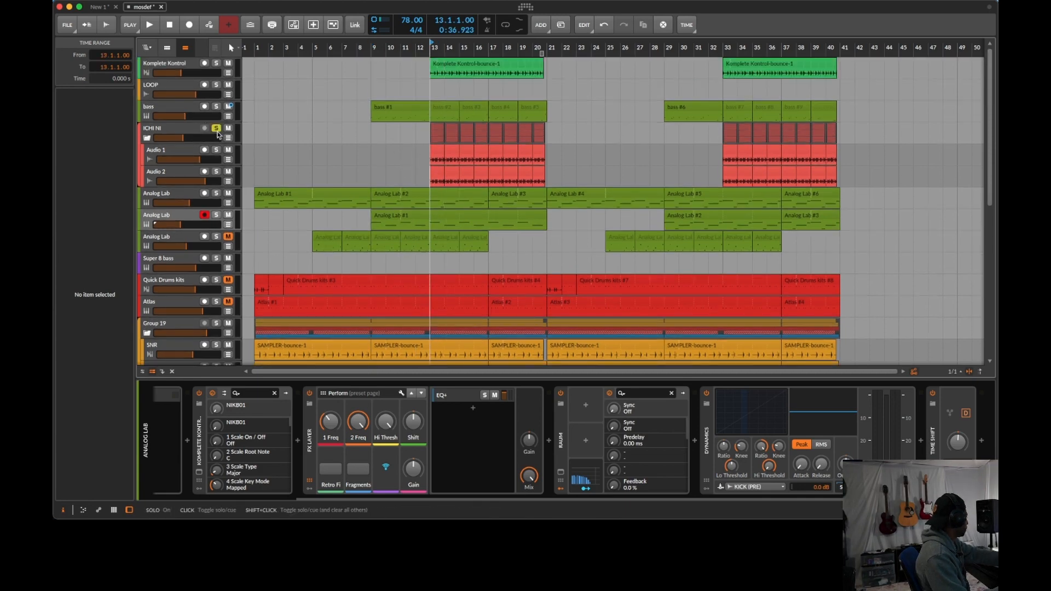
key(space)
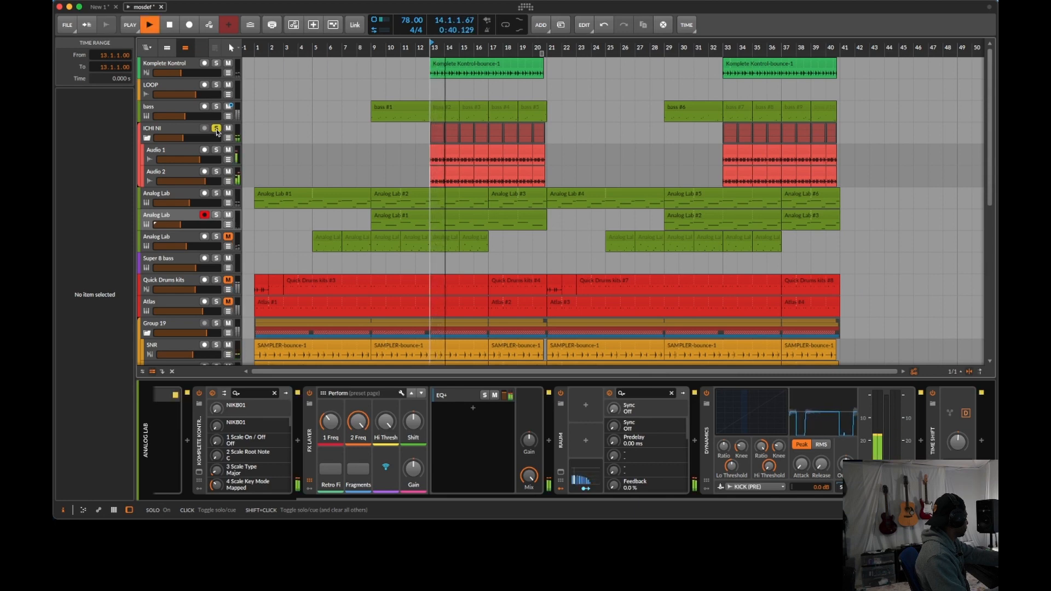
key(space)
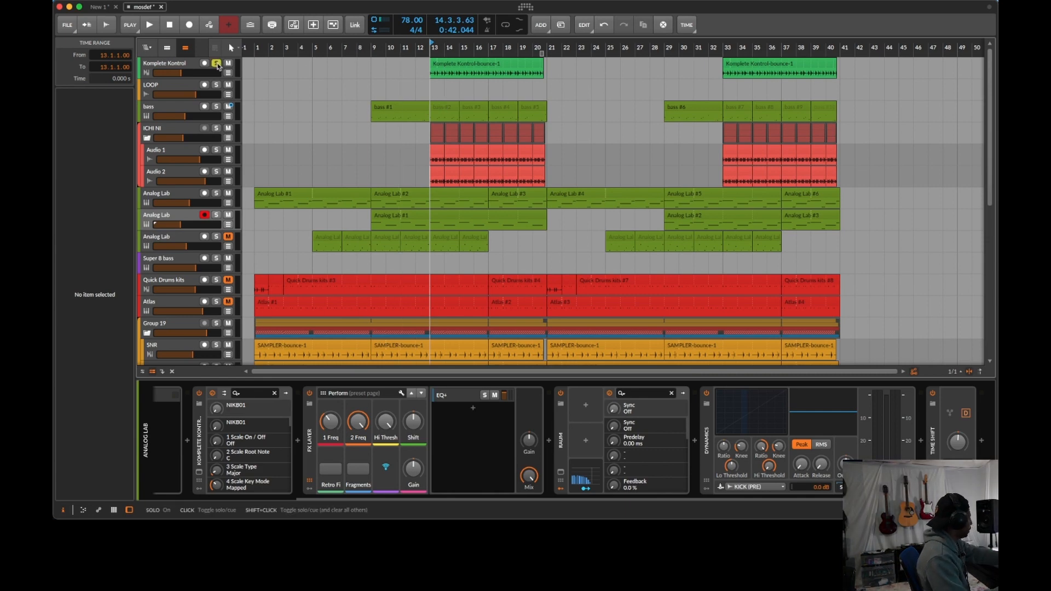
Step: Play the soloed Komplete Kontrol track from bar 13, select it and open its Decimort 2 window
key(space)
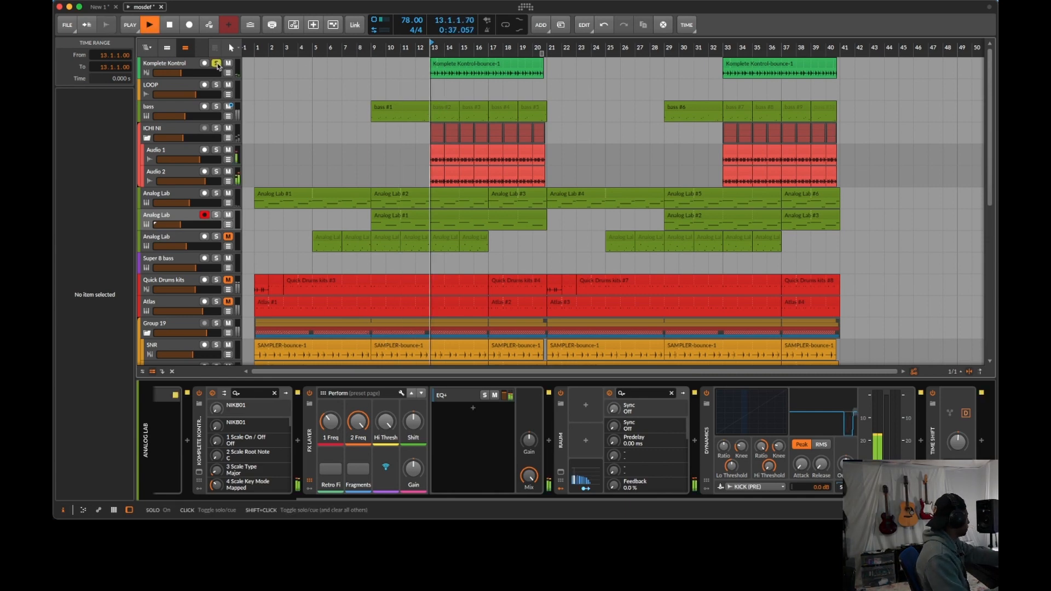
click(176, 66)
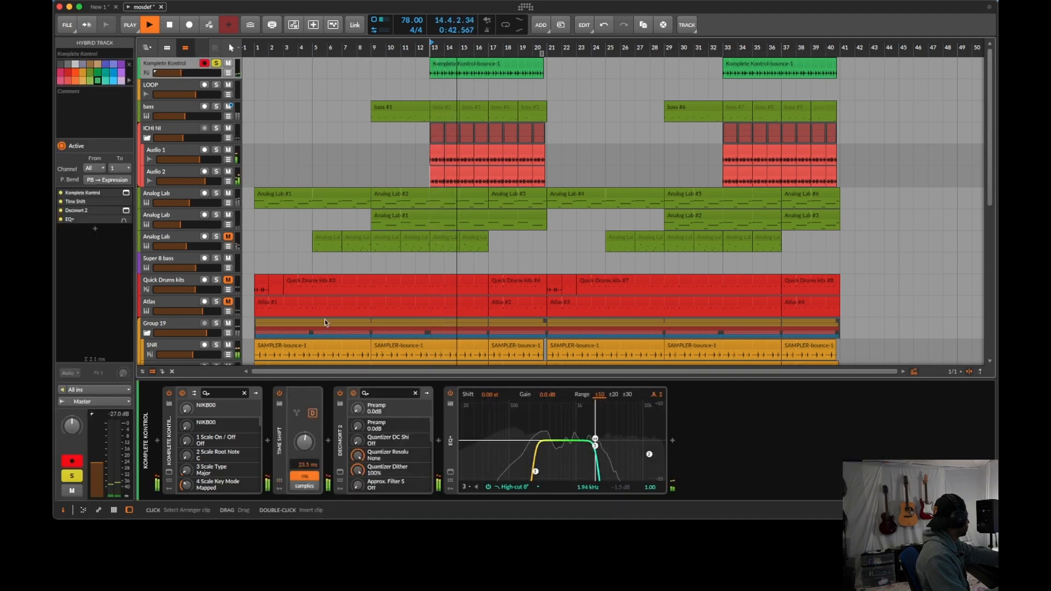
key(space)
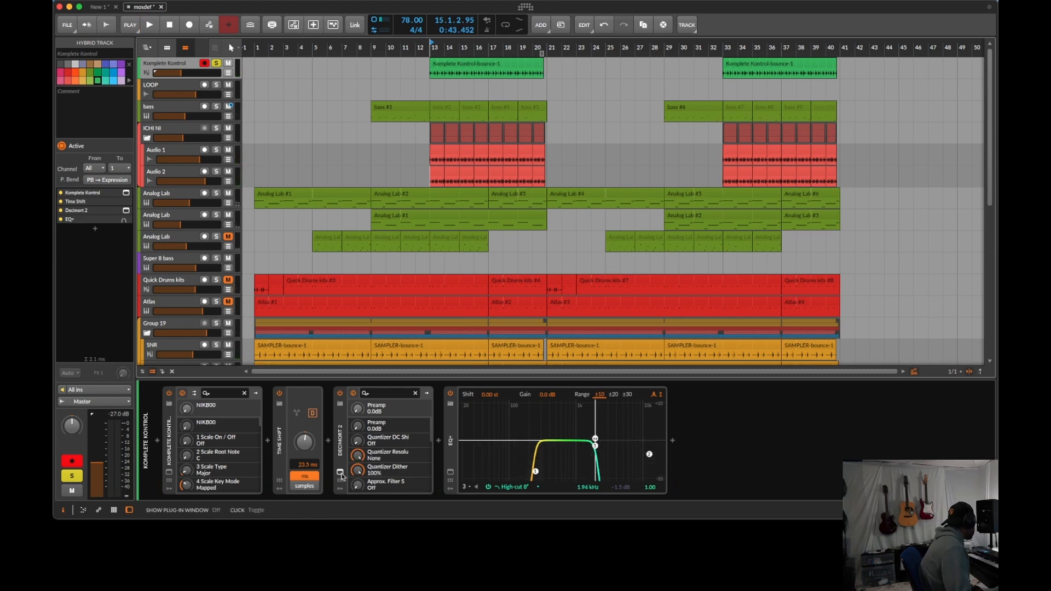
click(340, 473)
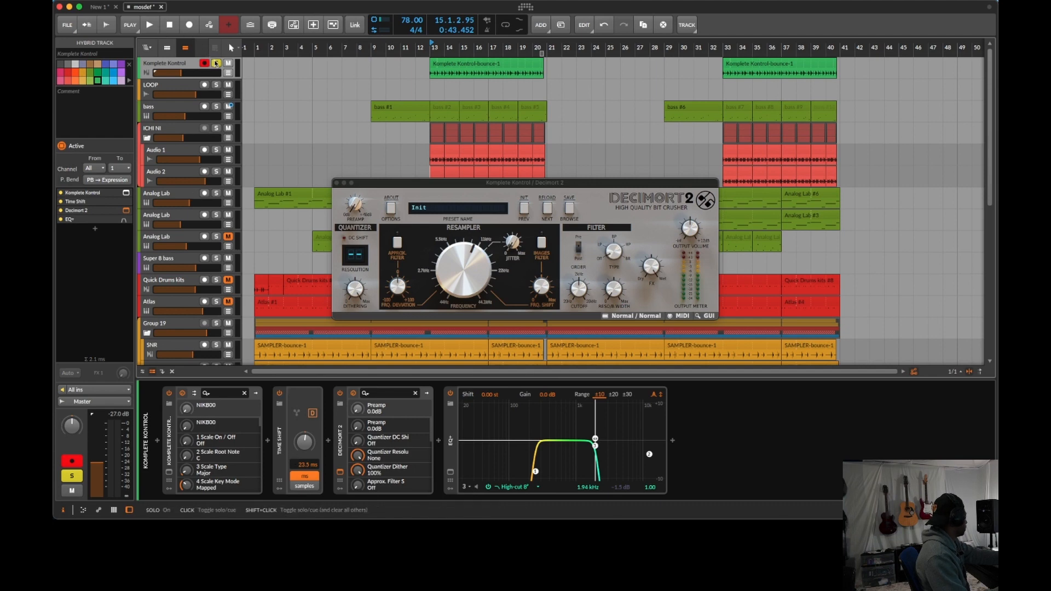
Step: Set the playback start to bar 1 and play the whole beat with no track soloed
scroll(356, 135, down, 5)
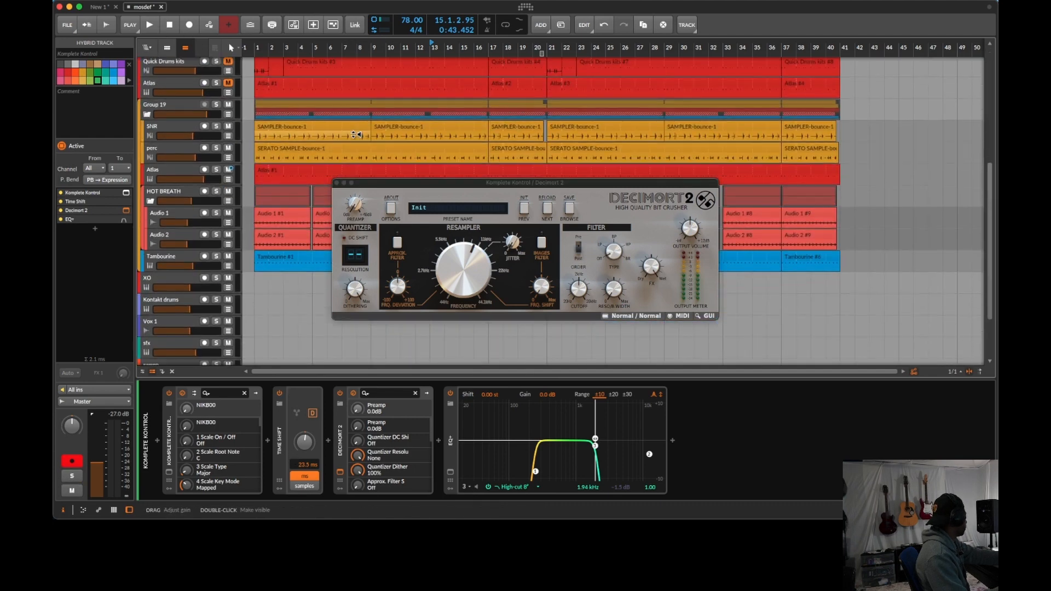
scroll(356, 134, up, 5)
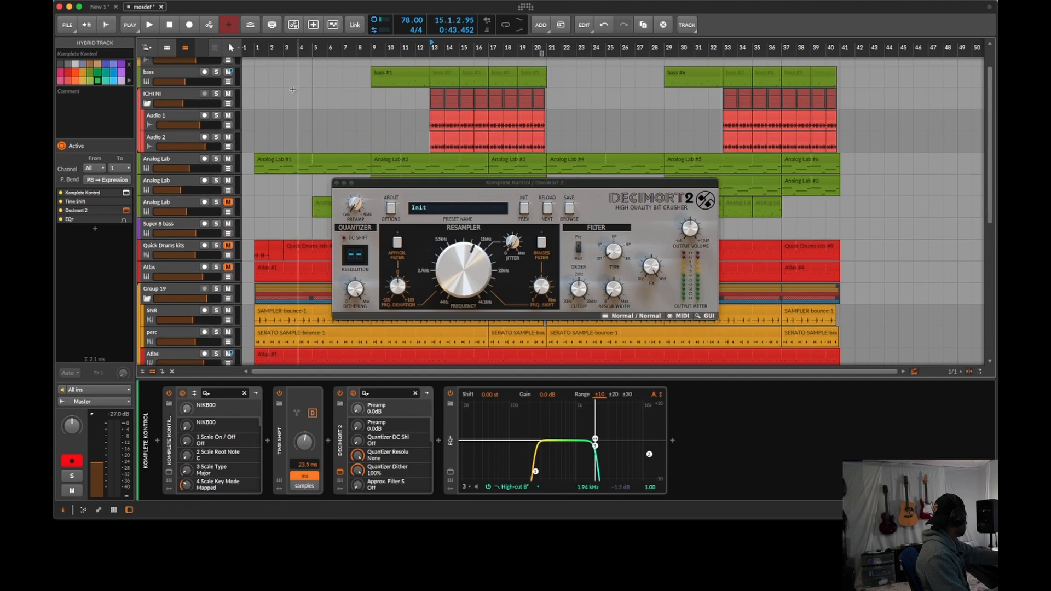
click(256, 115)
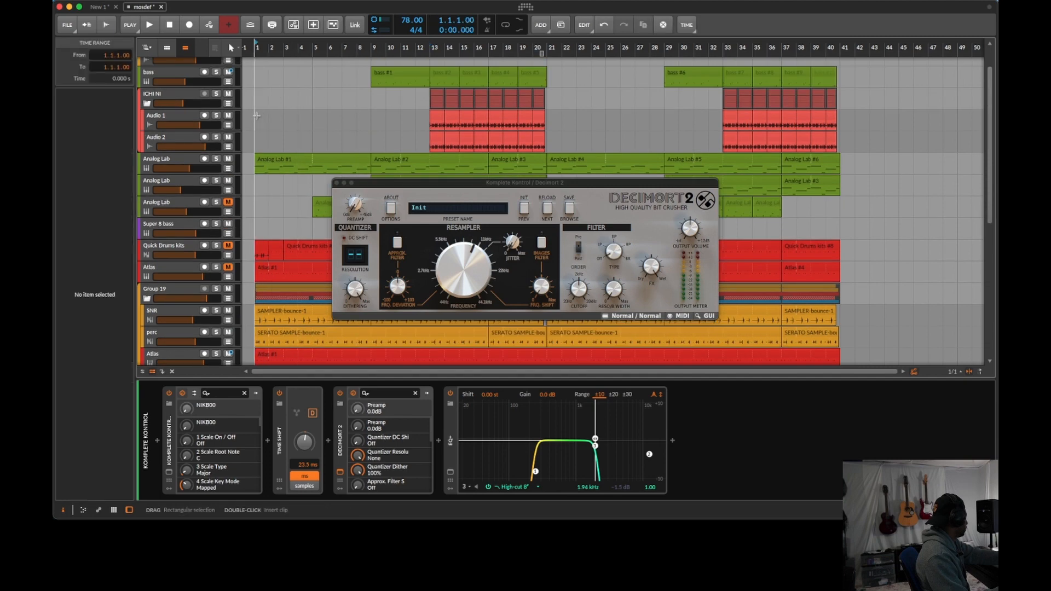
key(space)
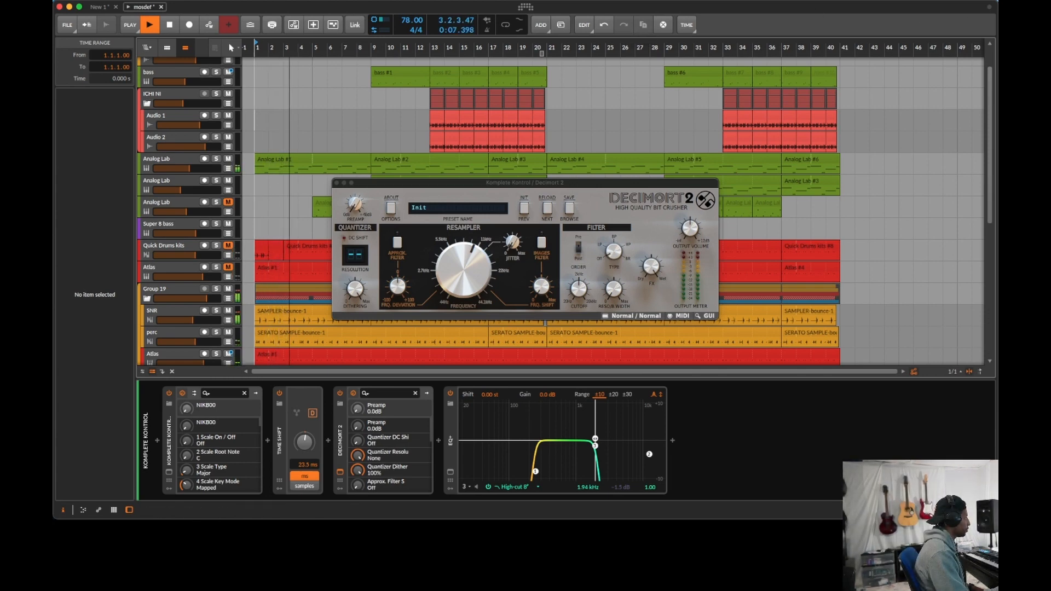
Step: Unmute the third Analog Lab track during playback and close the Decimort 2 window
key(super+Tab)
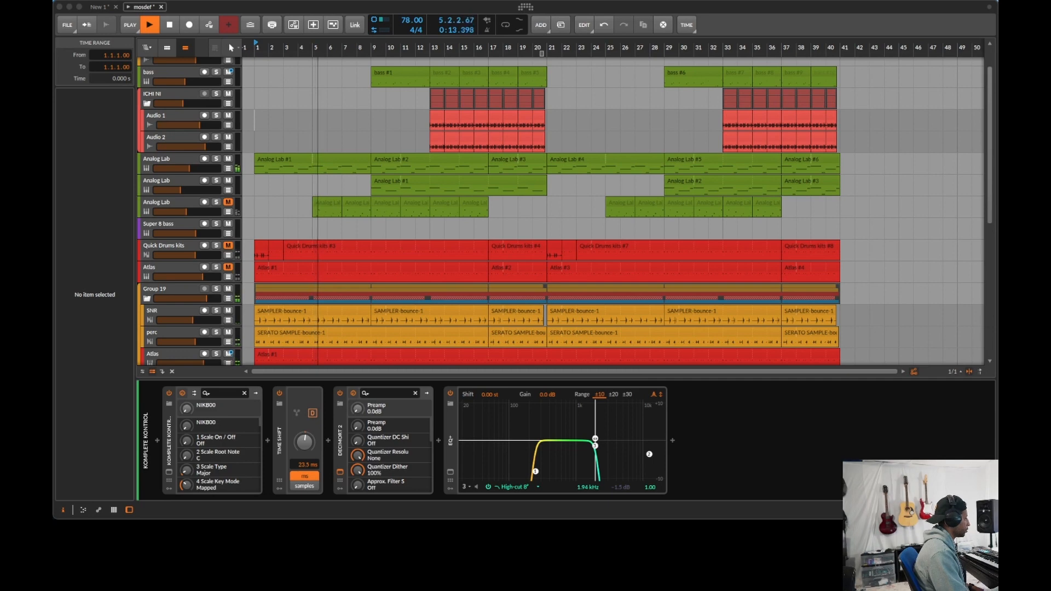
scroll(394, 120, up, 1)
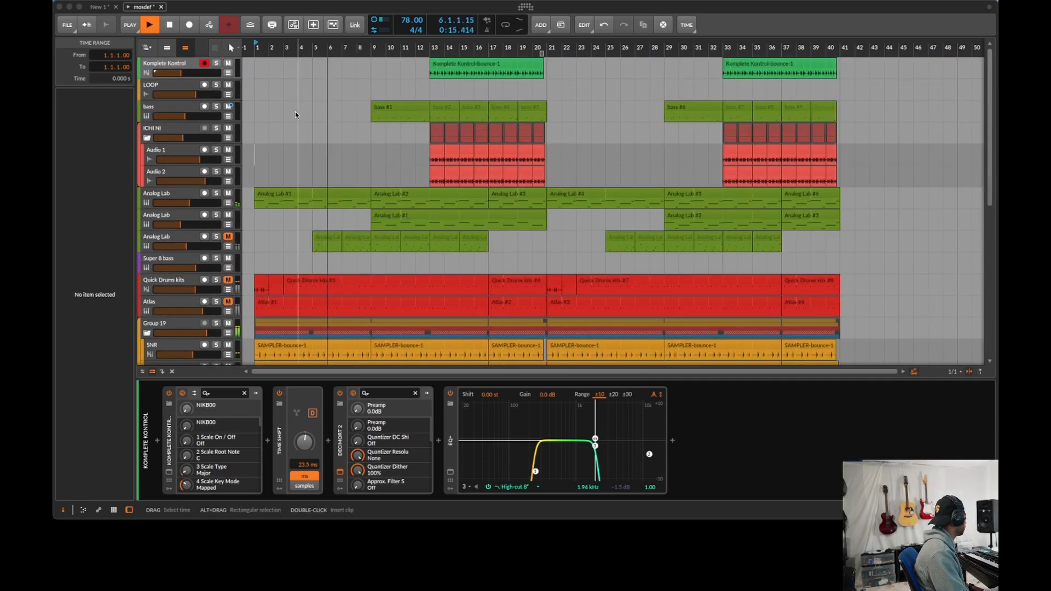
click(225, 236)
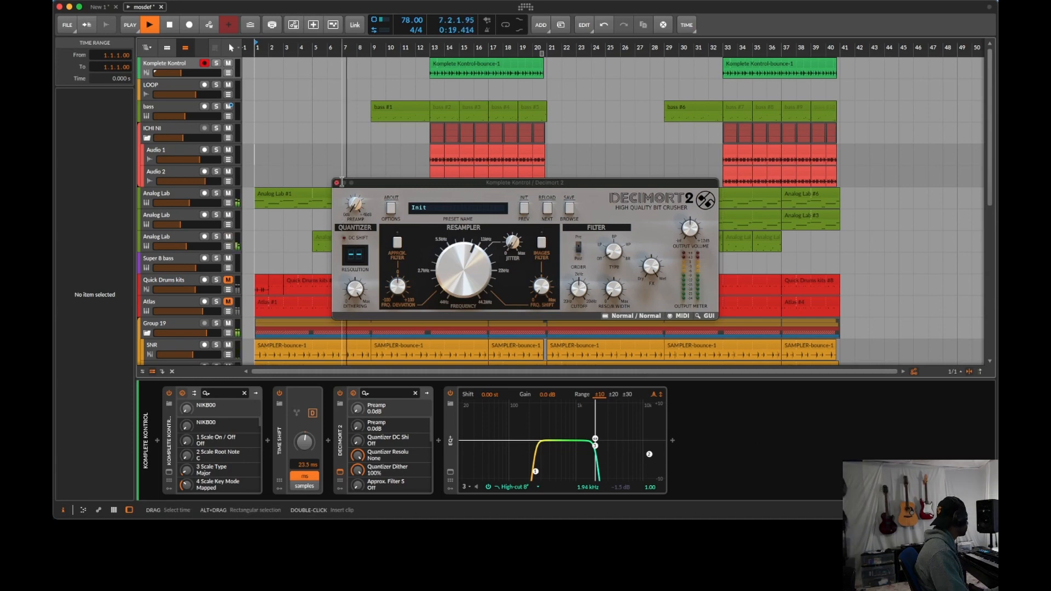
drag(368, 184, 612, 240)
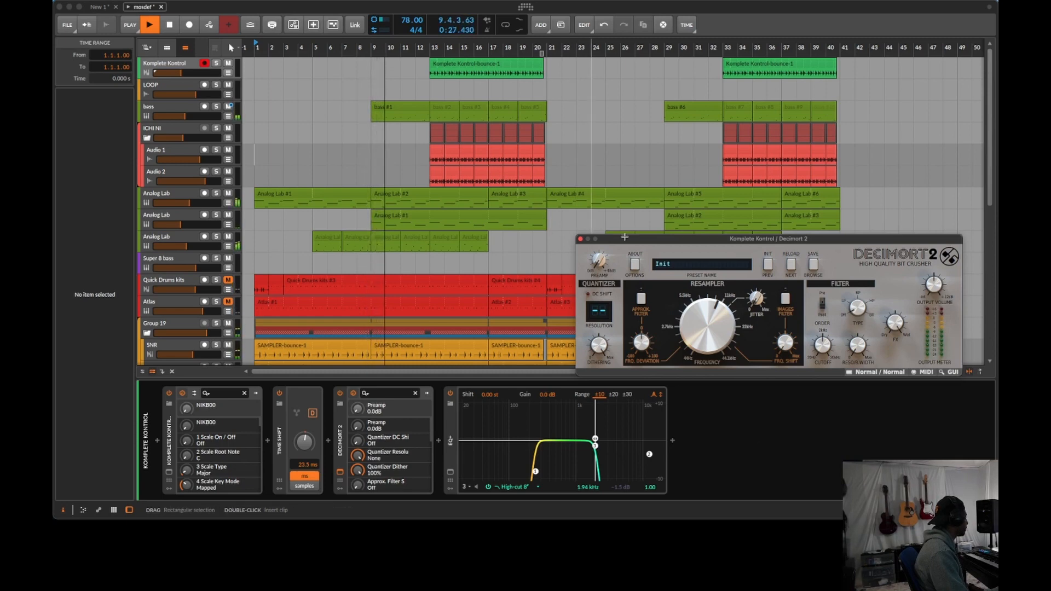
click(580, 238)
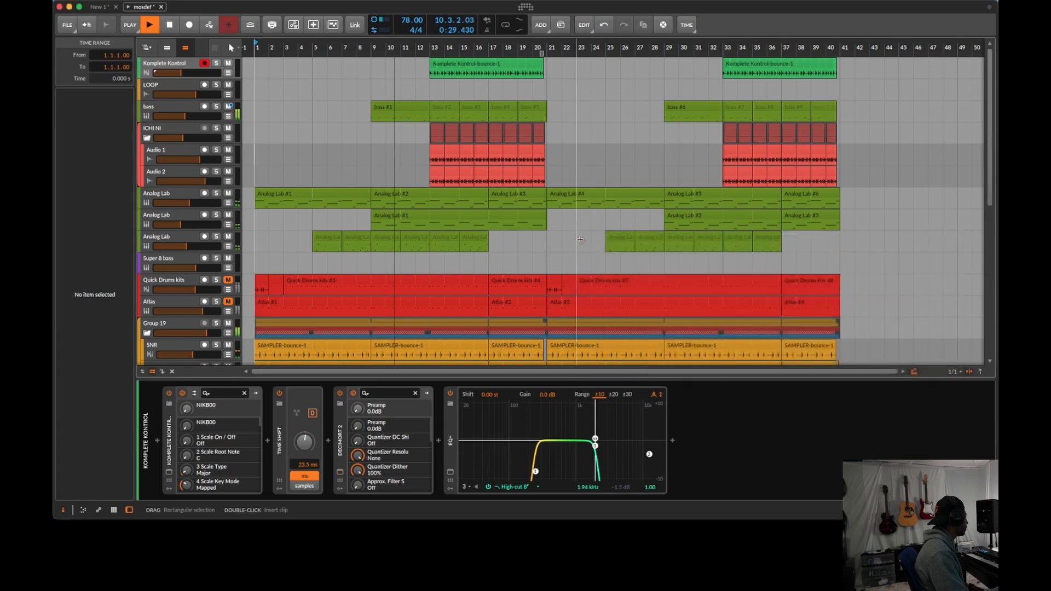